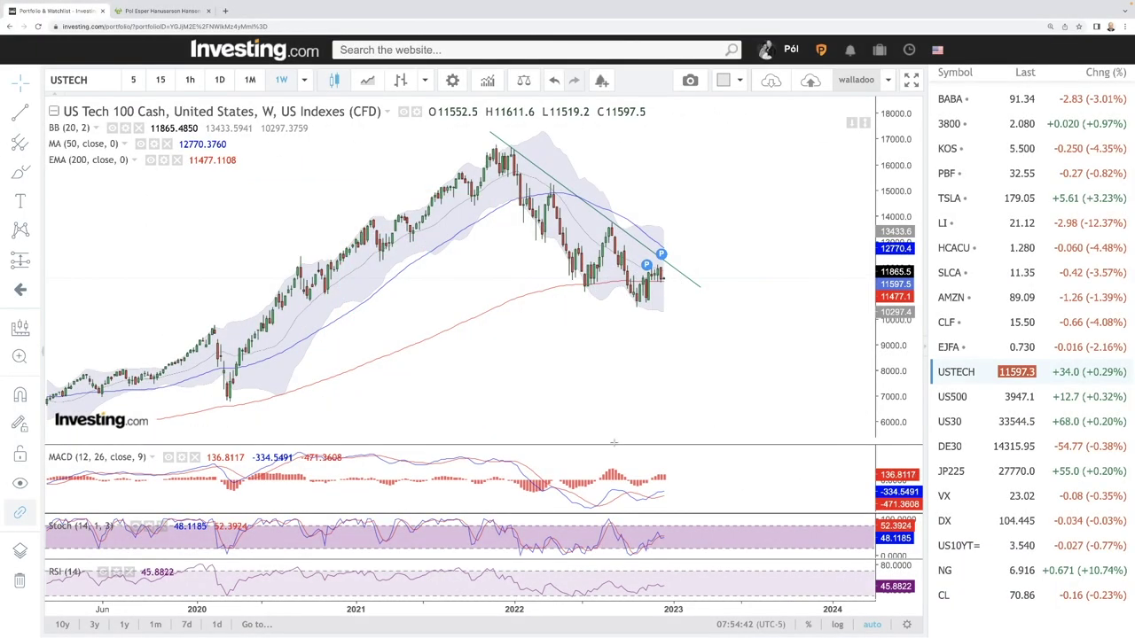
Step: Brush freehand extensions of the 50-week MA and 200-week EMA past the last candle on the USTECH chart and circle their crossing
key(XF86AudioRaiseVolume)
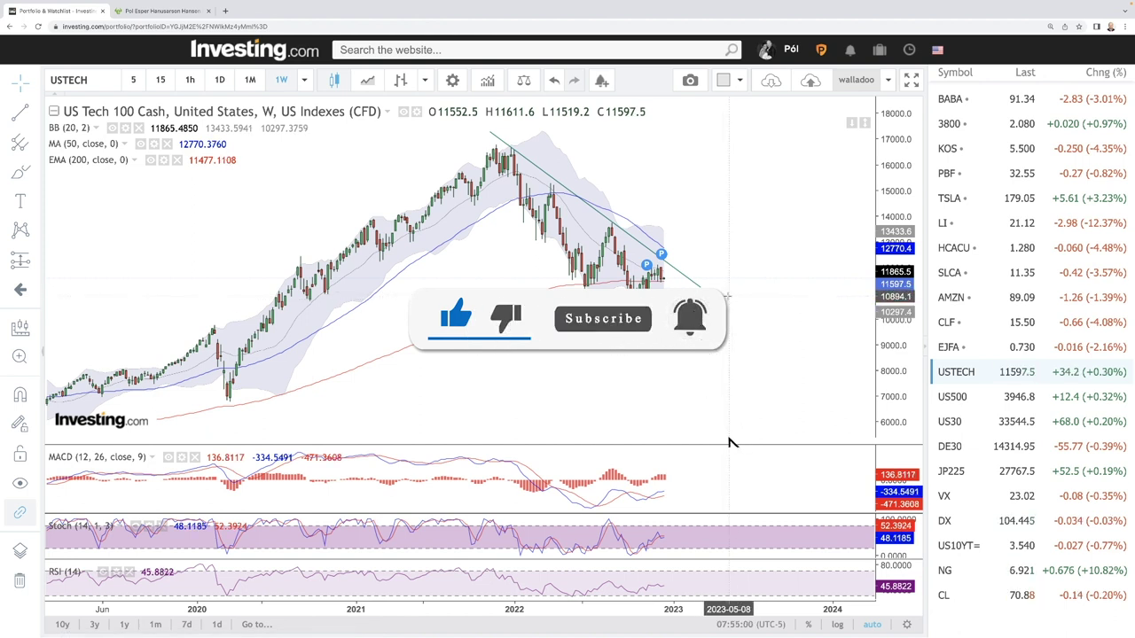
scroll(692, 310, up, 2)
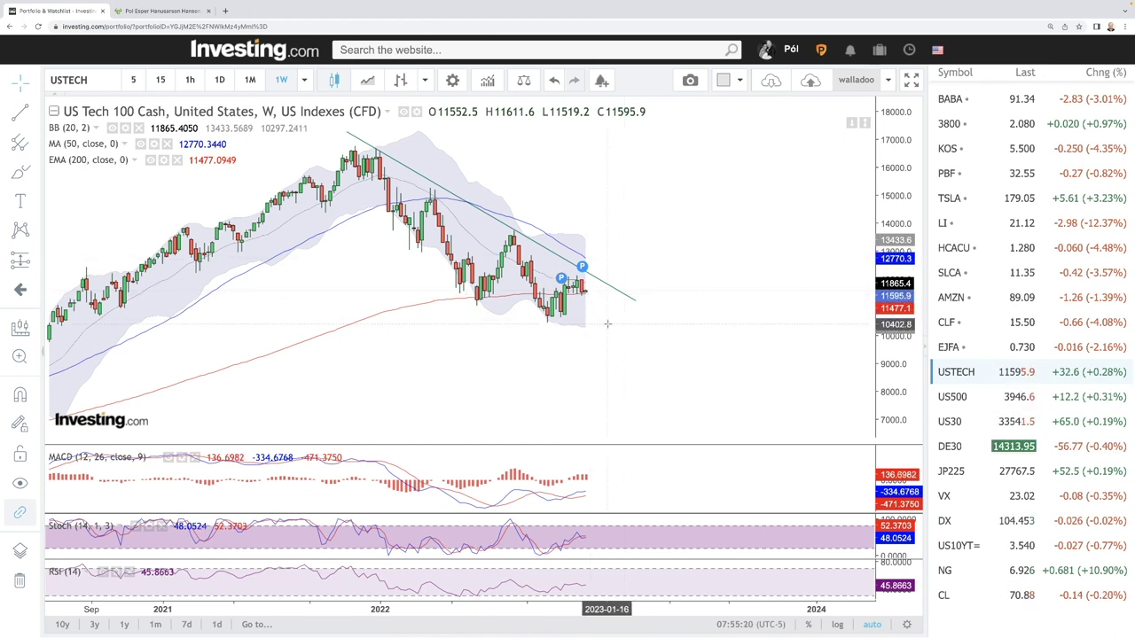
scroll(603, 309, down, 4)
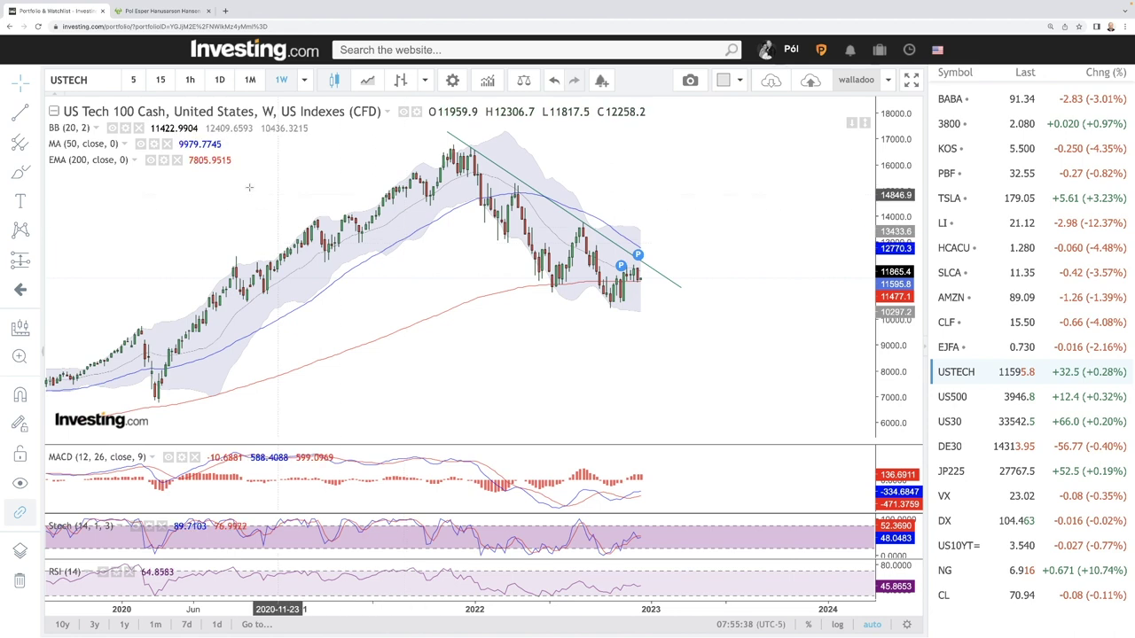
click(20, 173)
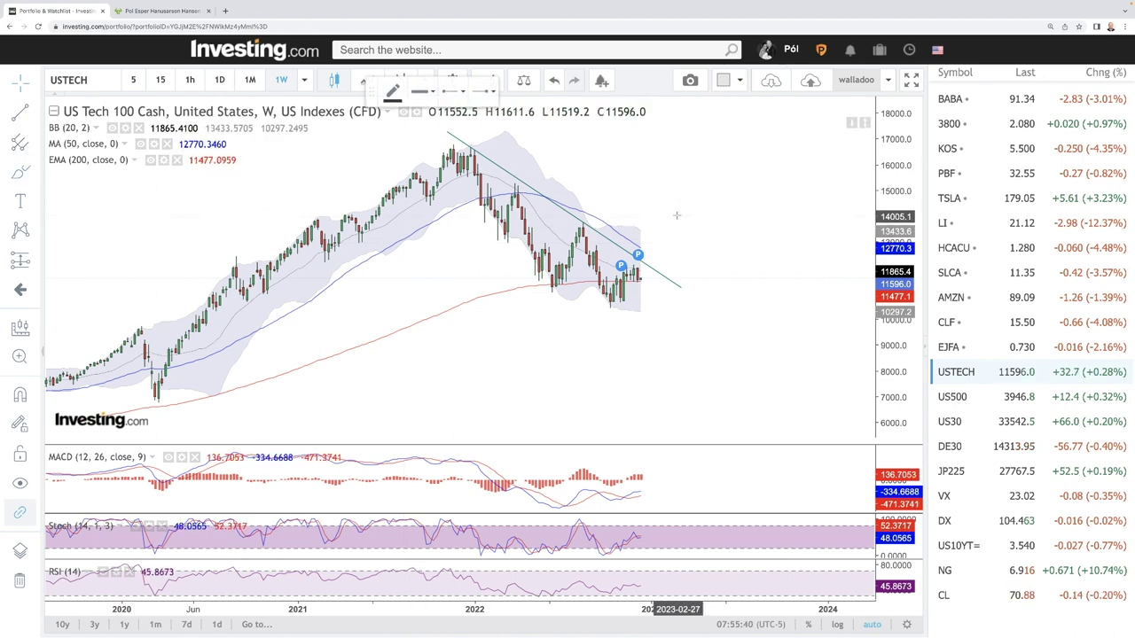
drag(637, 245, 704, 303)
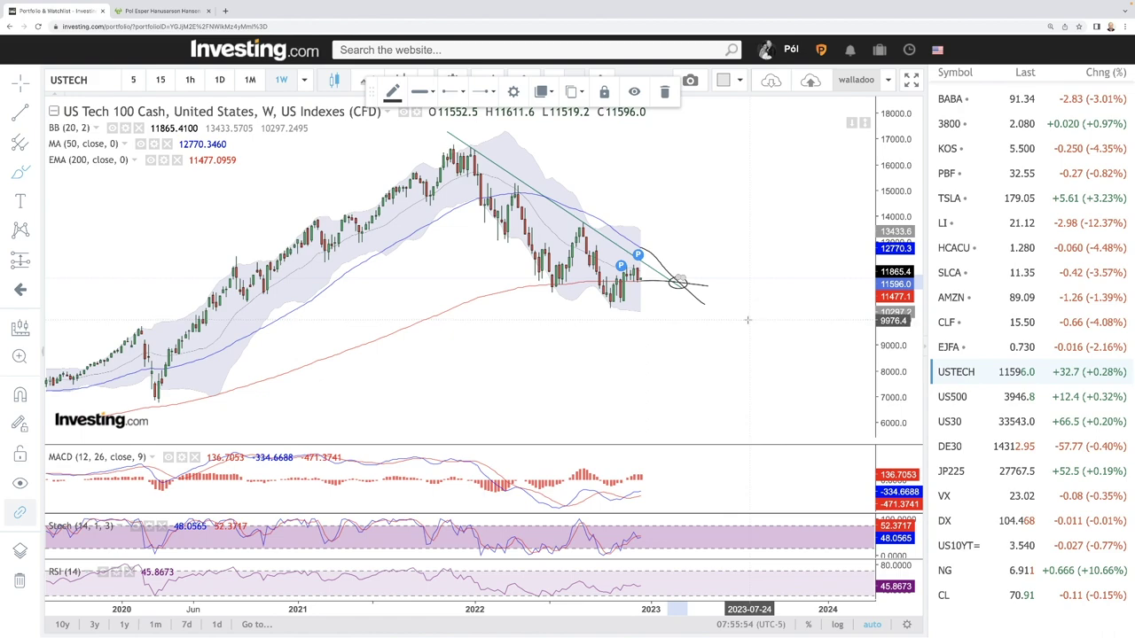
Step: Examine the long-term USTECH weekly price history against its 50-week MA and 200-week EMA, including the years around 2000 and 2008
scroll(750, 328, down, 10)
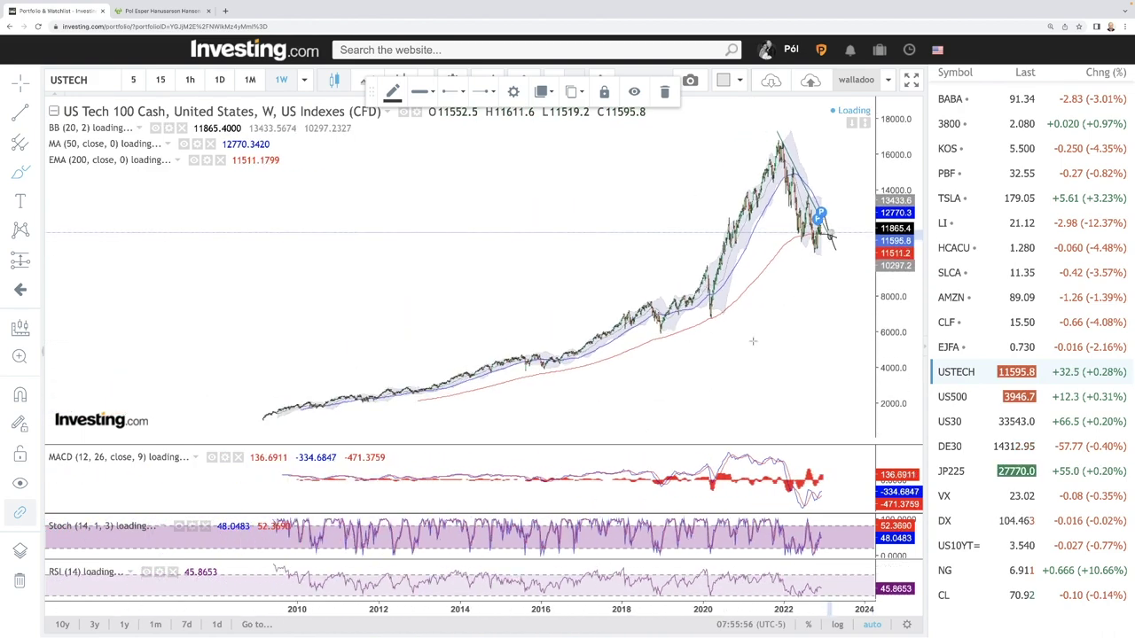
scroll(752, 340, down, 5)
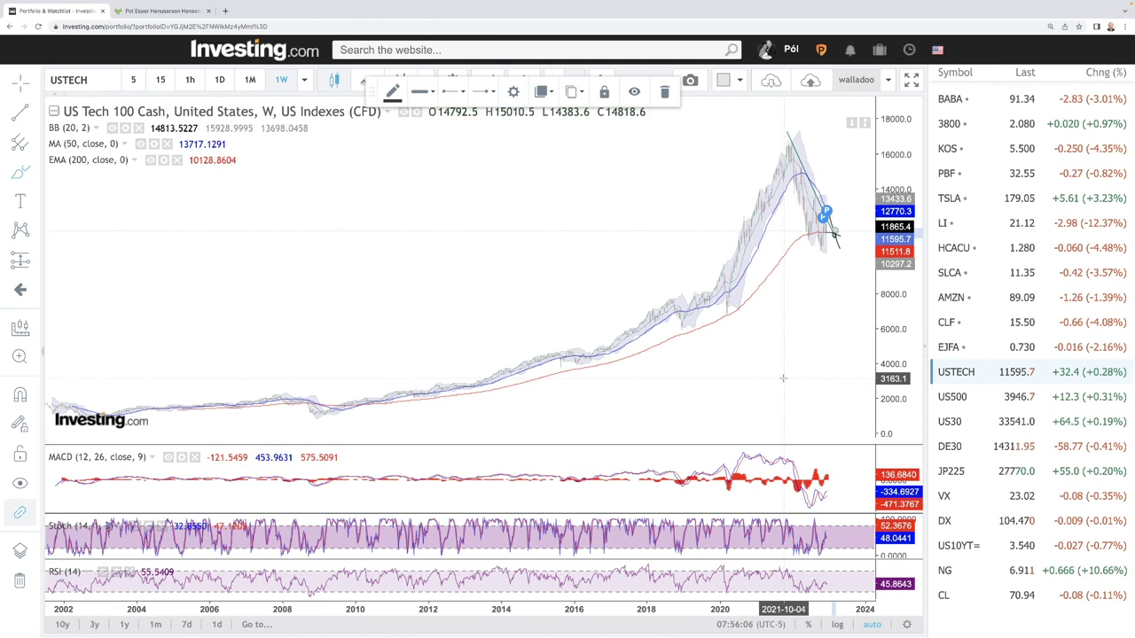
scroll(783, 378, down, 3)
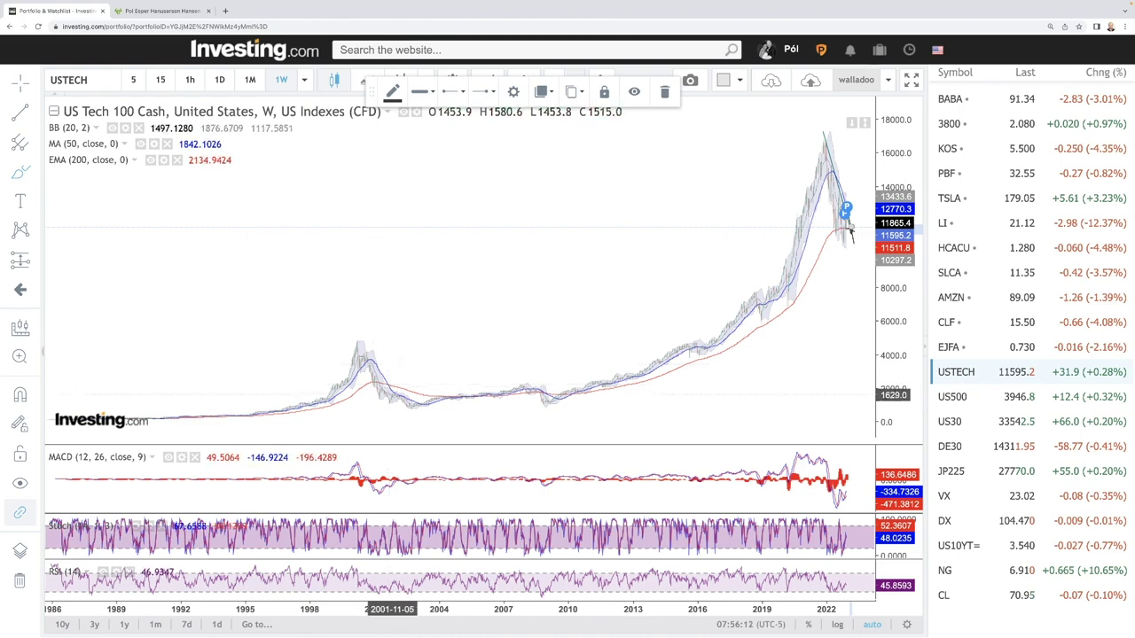
scroll(781, 364, up, 5)
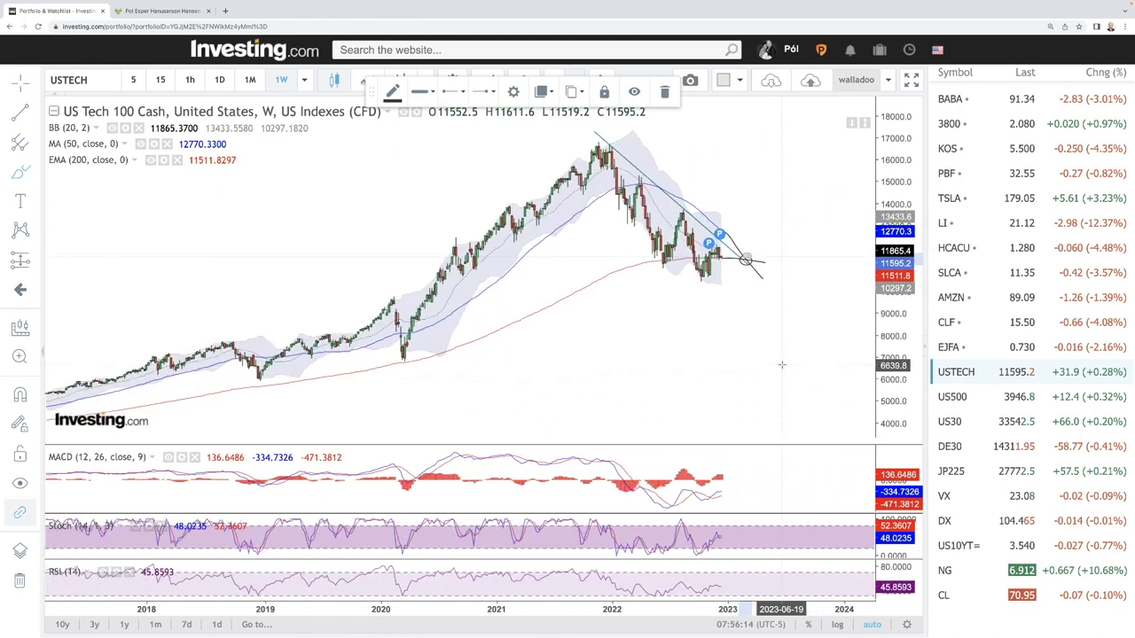
scroll(781, 364, up, 2)
scroll(799, 360, up, 2)
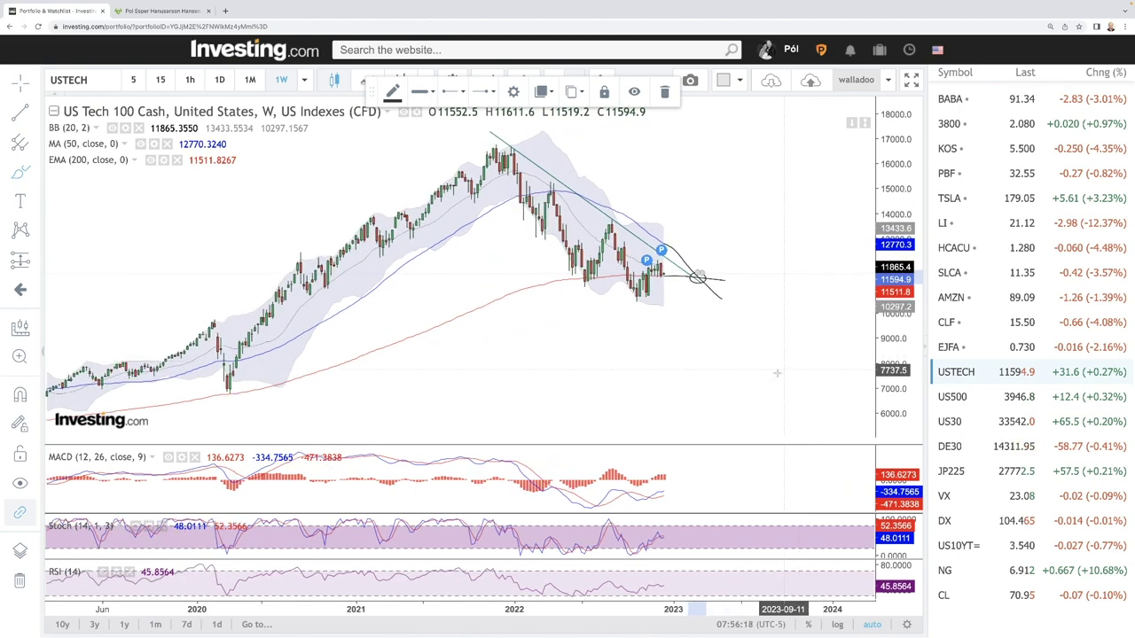
scroll(789, 368, down, 6)
scroll(772, 376, down, 1)
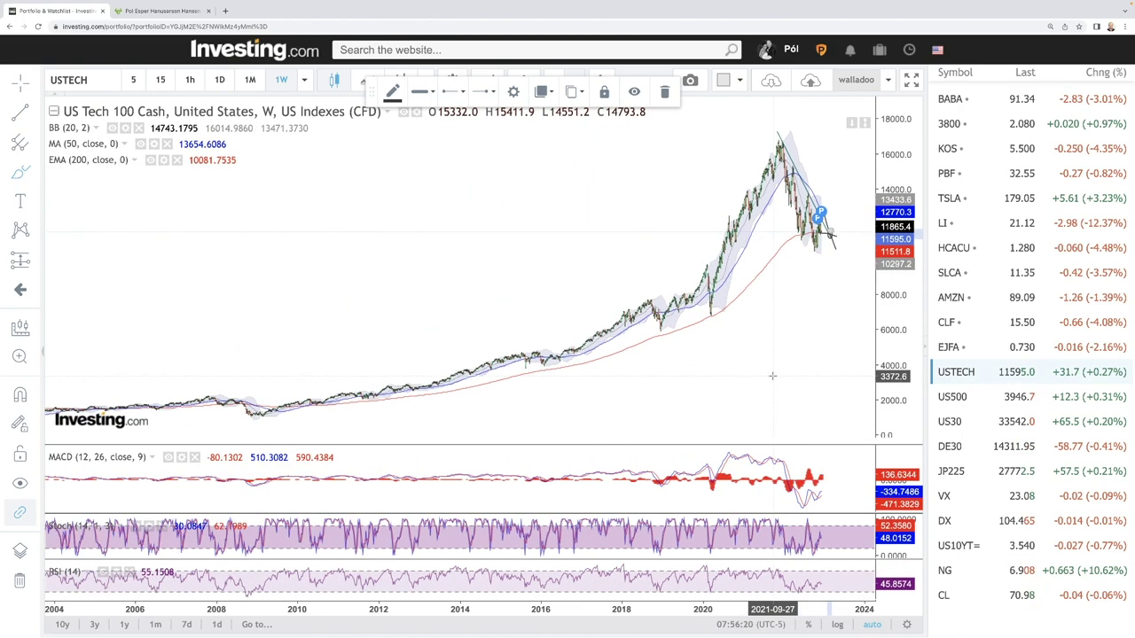
scroll(772, 376, down, 1)
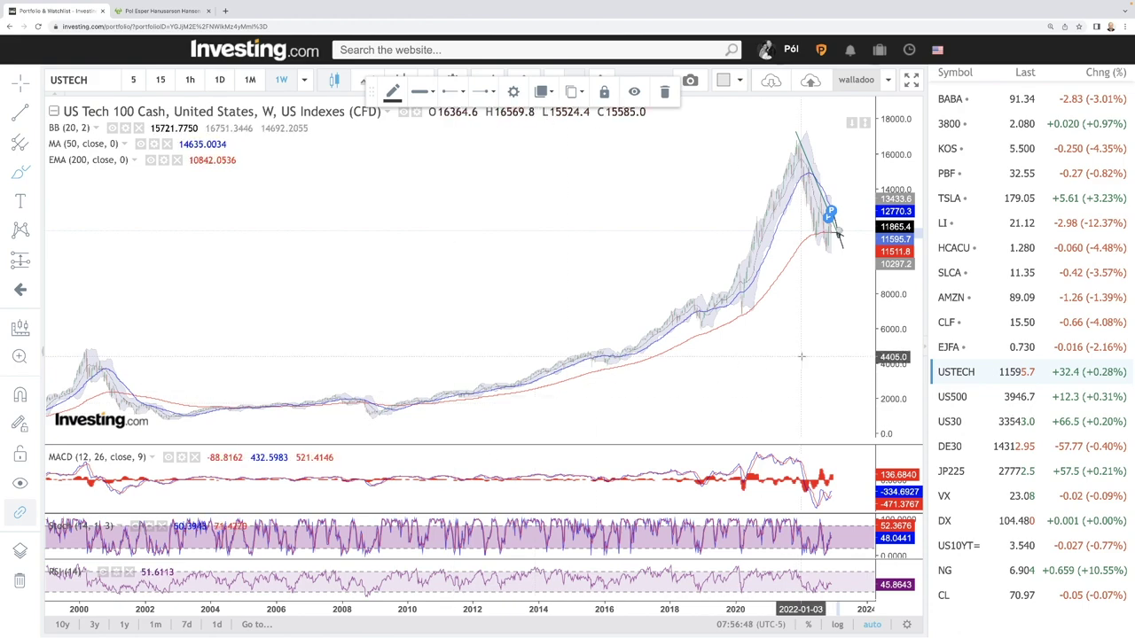
Step: Brush a projected price path from the last USTECH candle, rising slightly and falling below the 200-week EMA in early 2023
scroll(813, 342, up, 3)
scroll(813, 341, up, 3)
scroll(812, 346, down, 2)
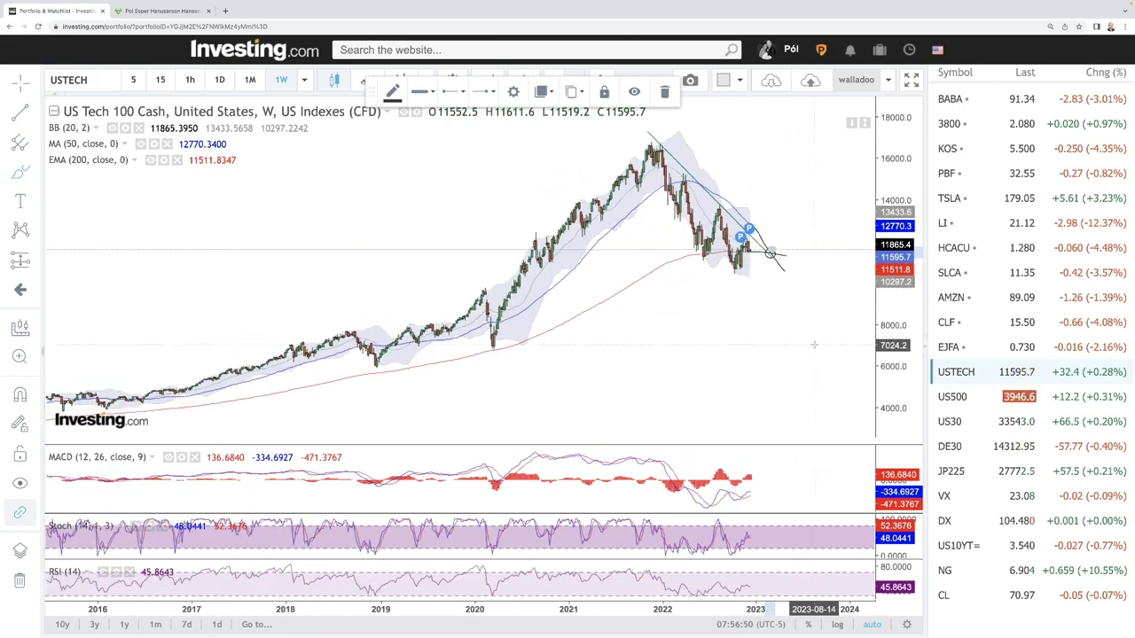
scroll(811, 351, up, 2)
scroll(812, 351, up, 3)
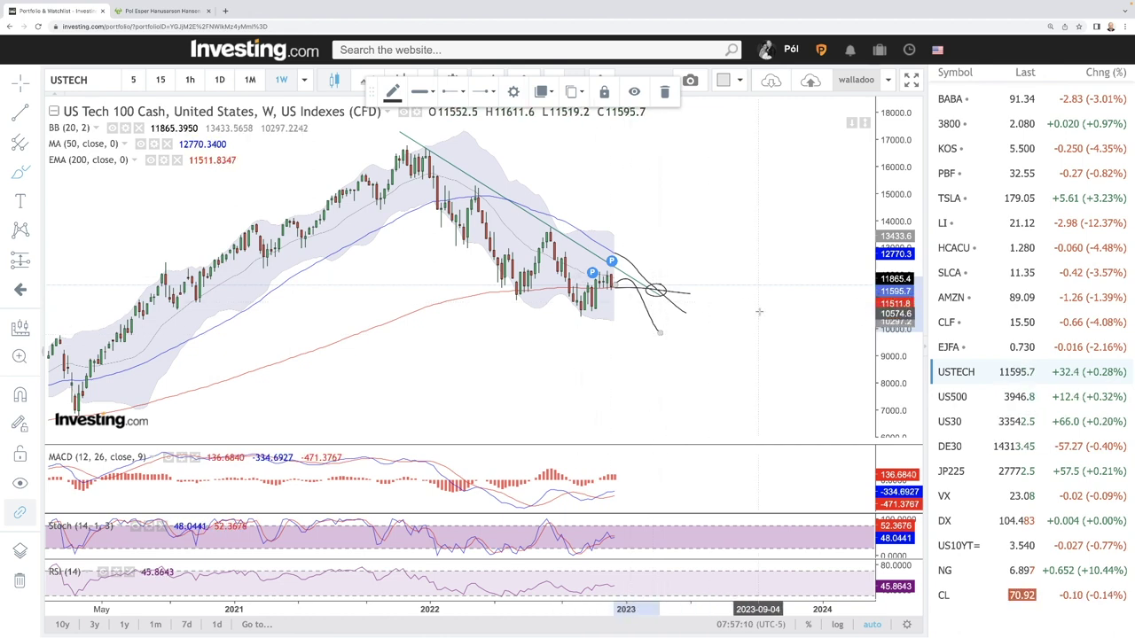
scroll(815, 330, down, 4)
scroll(815, 331, up, 4)
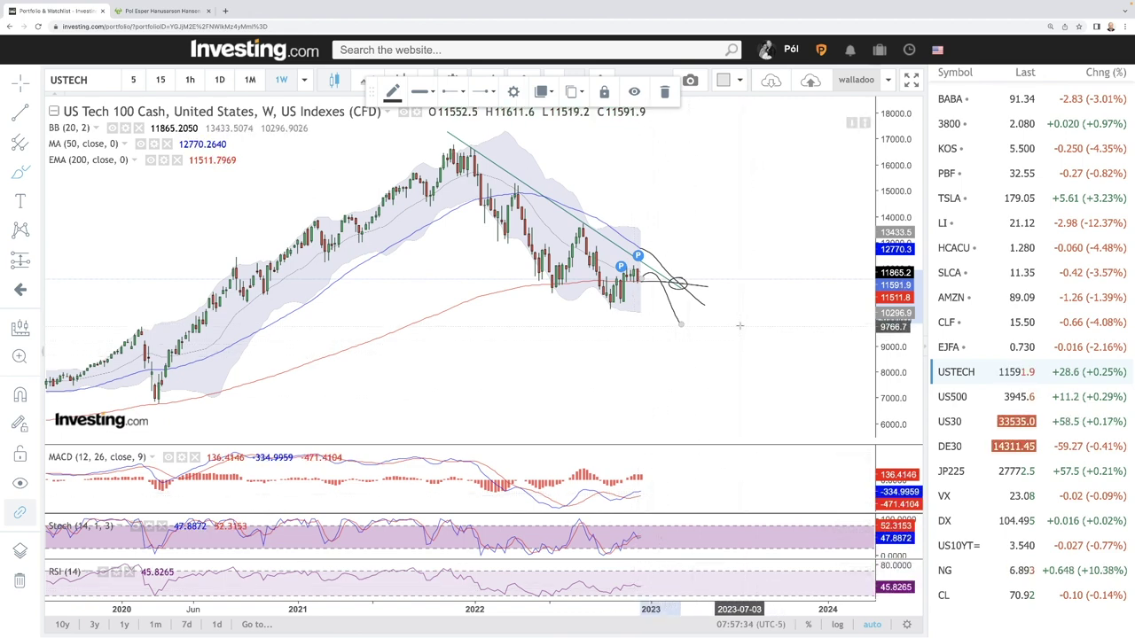
Step: Open the US500 weekly chart and trace its 2022 price swings freehand, ending with a projected drop to the 200-week EMA
click(953, 398)
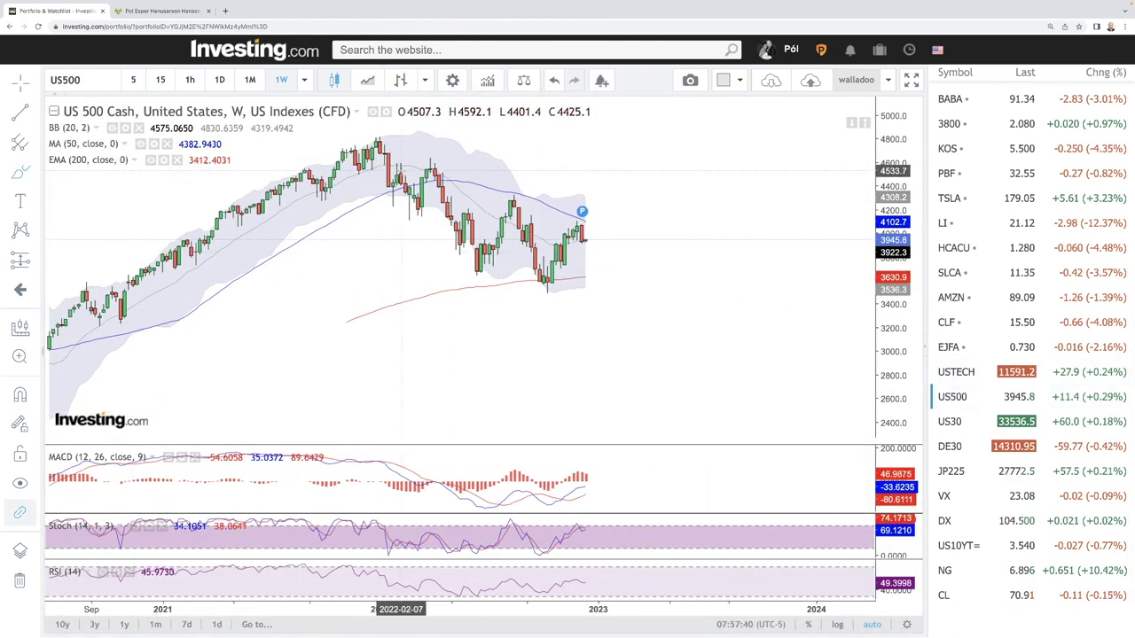
drag(379, 152, 422, 202)
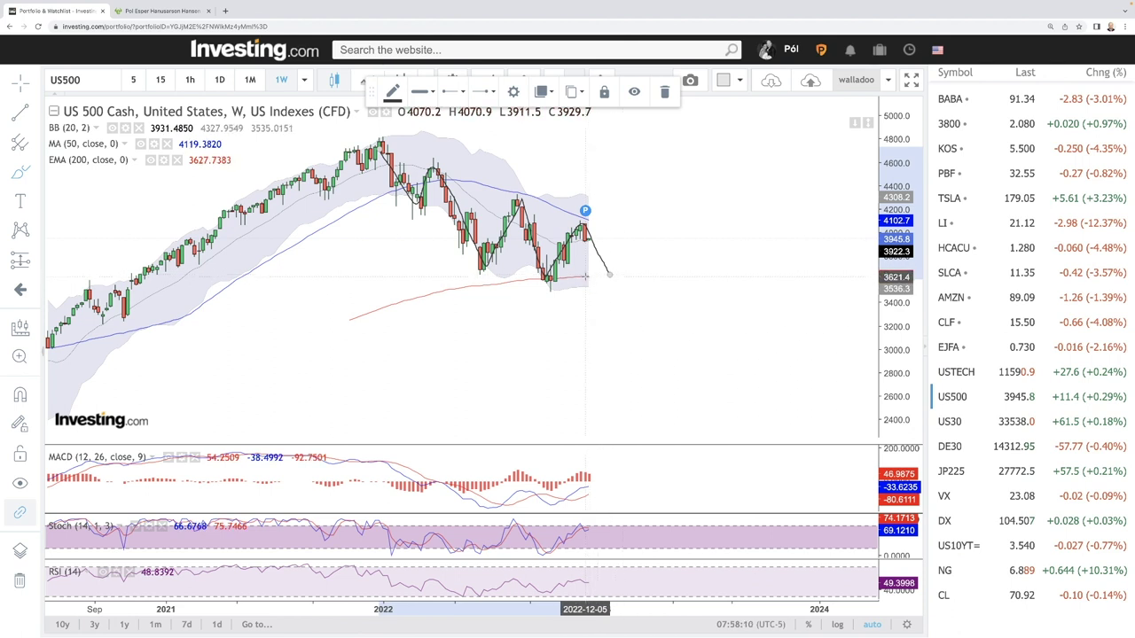
Step: Brush extensions of the 50-week MA and 200-week EMA into 2023 on the US500 chart and circle their crossing
drag(609, 275, 727, 299)
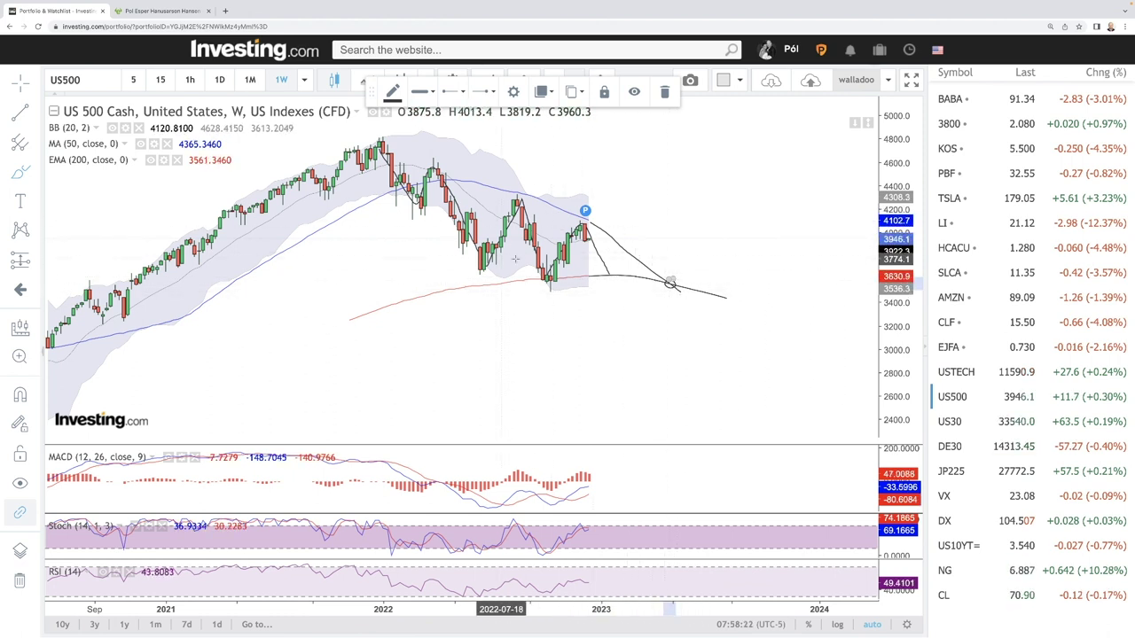
scroll(709, 356, down, 3)
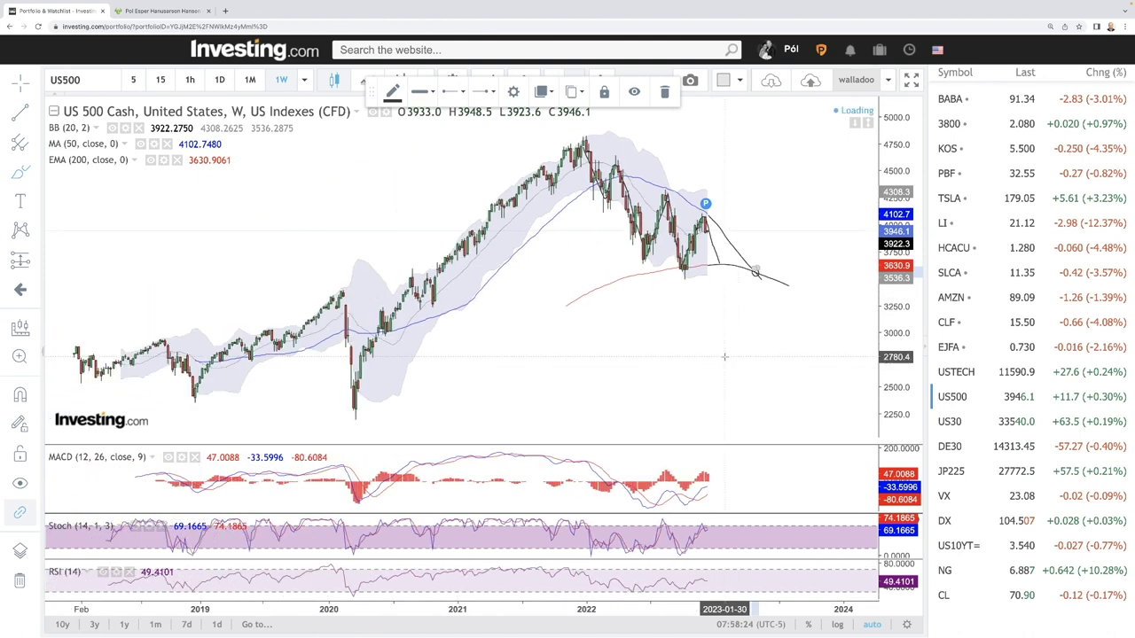
scroll(729, 352, down, 1)
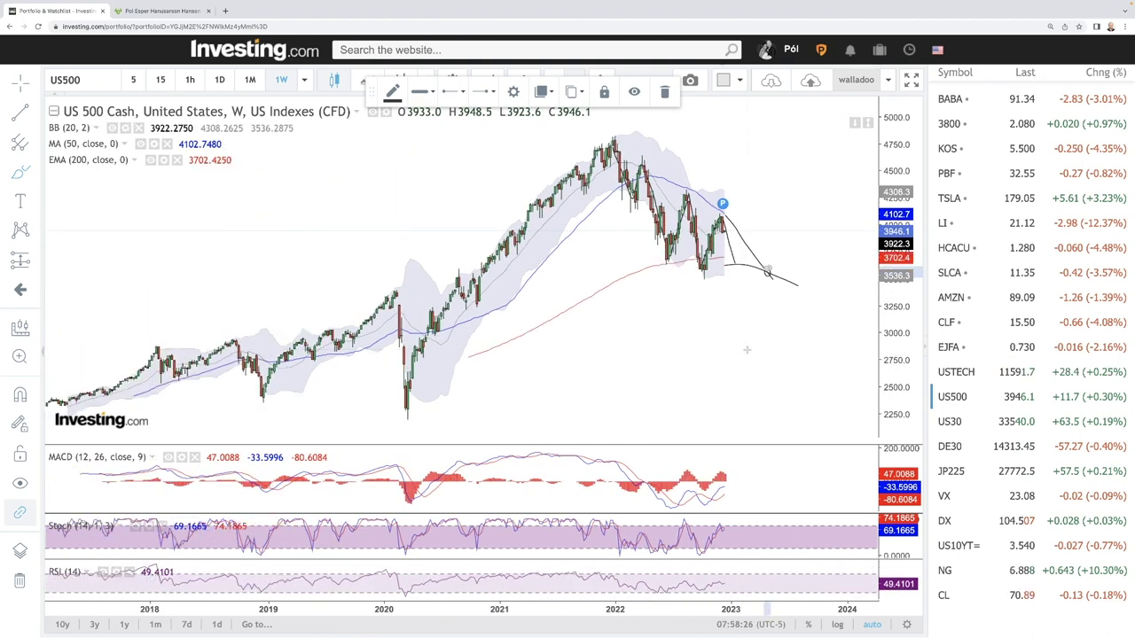
scroll(753, 344, up, 3)
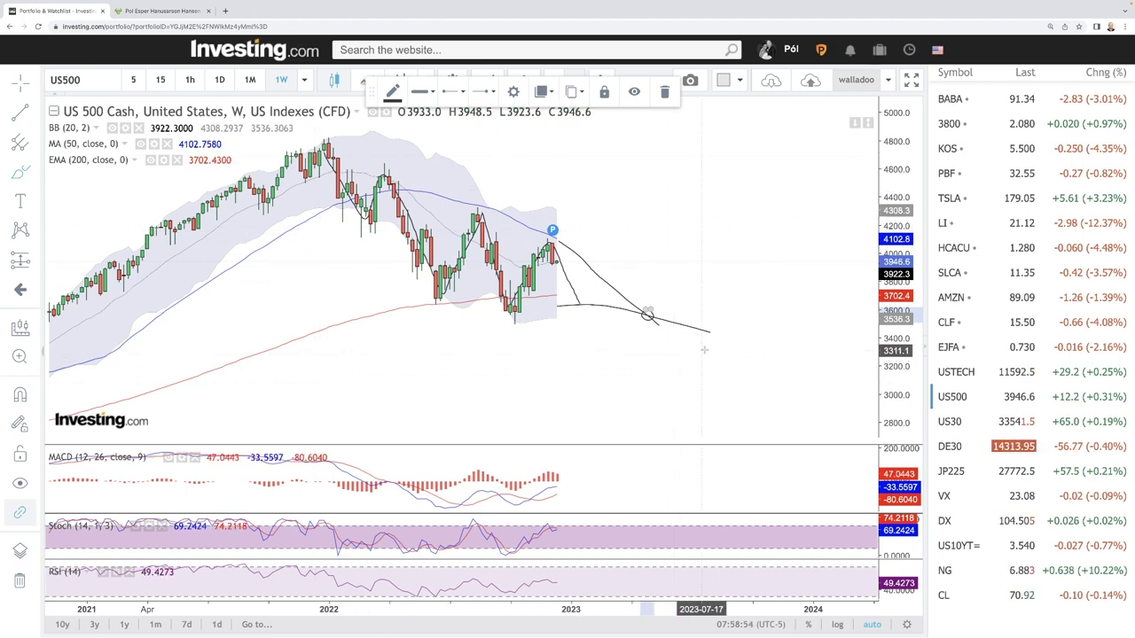
Step: Open the US30 weekly chart and trace its 2022 price swings freehand, ending with a projected drop toward the 200-week EMA
click(947, 422)
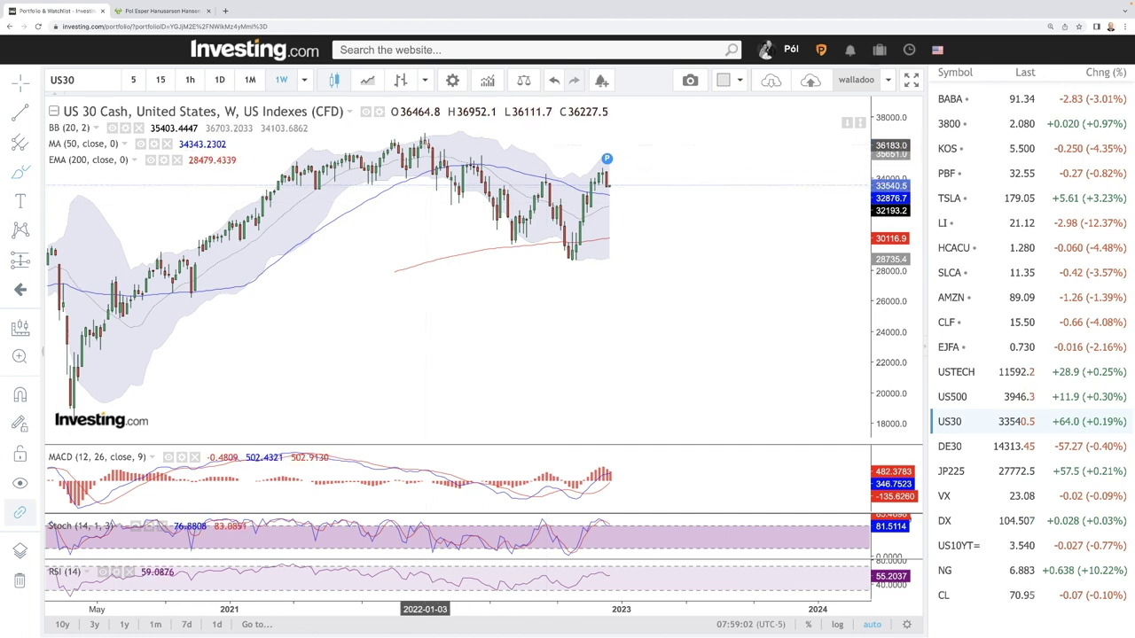
drag(434, 140, 471, 165)
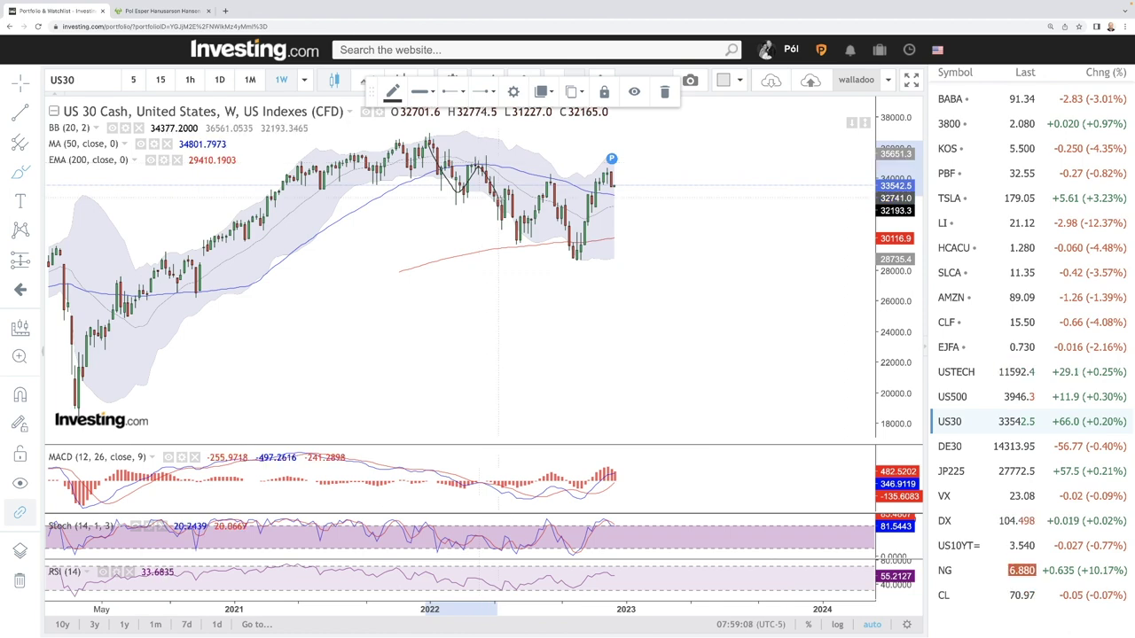
drag(521, 239, 551, 182)
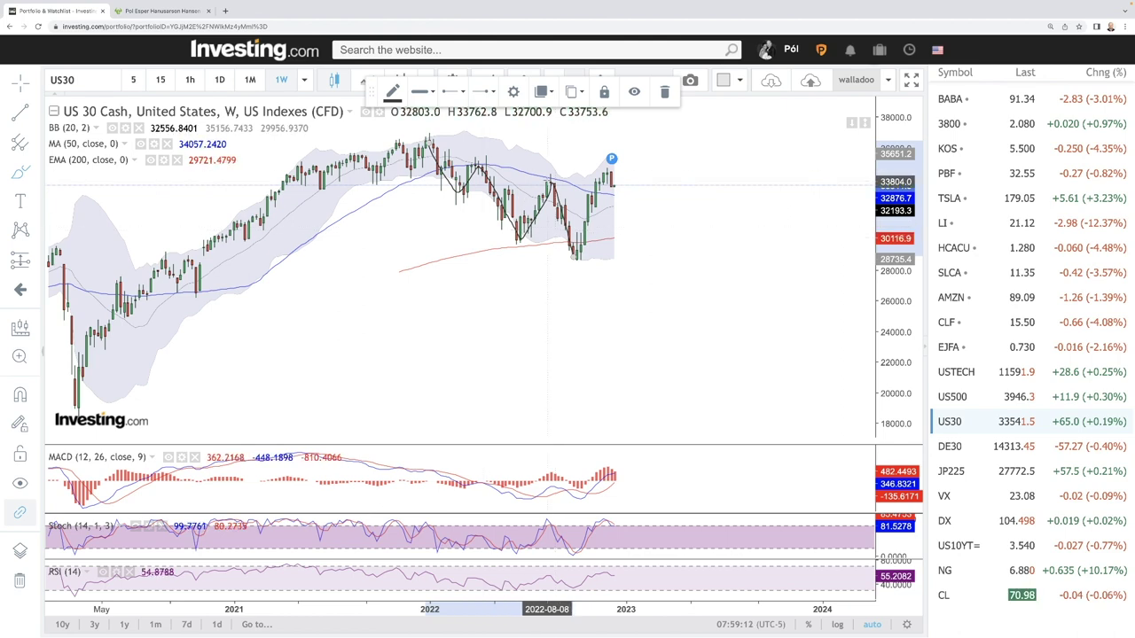
mouse_move(576, 257)
mouse_down()
mouse_move(612, 173)
mouse_move(645, 233)
mouse_up()
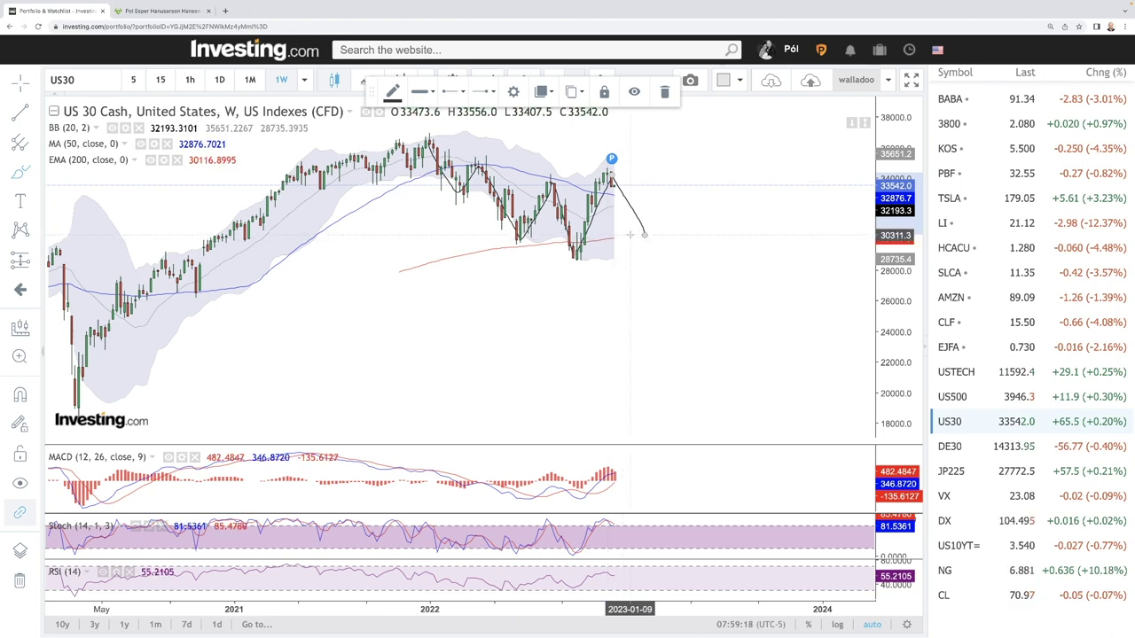
Step: Brush extensions of the 200-week EMA and 50-week MA into 2023 on the US30 chart and circle their crossing
drag(616, 238, 754, 241)
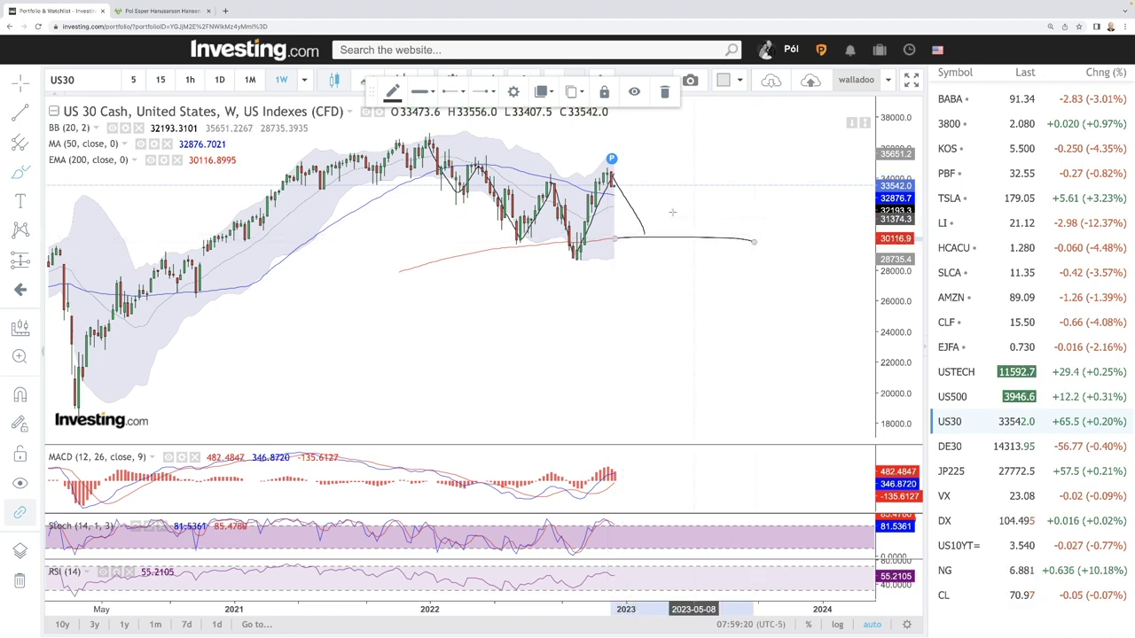
drag(611, 174, 702, 249)
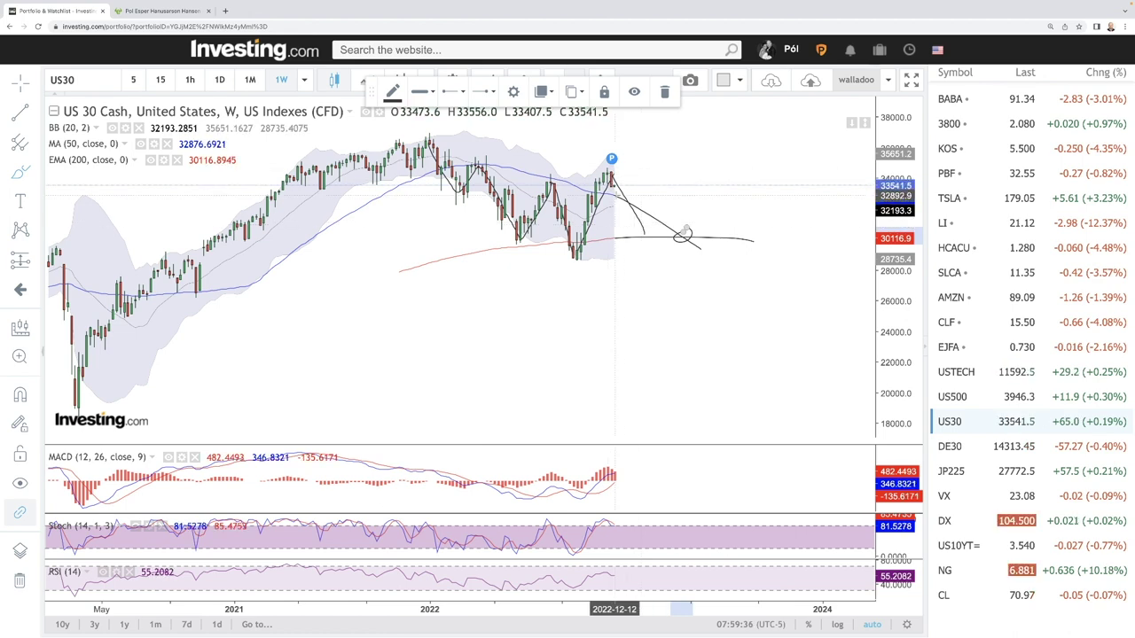
scroll(612, 184, up, 2)
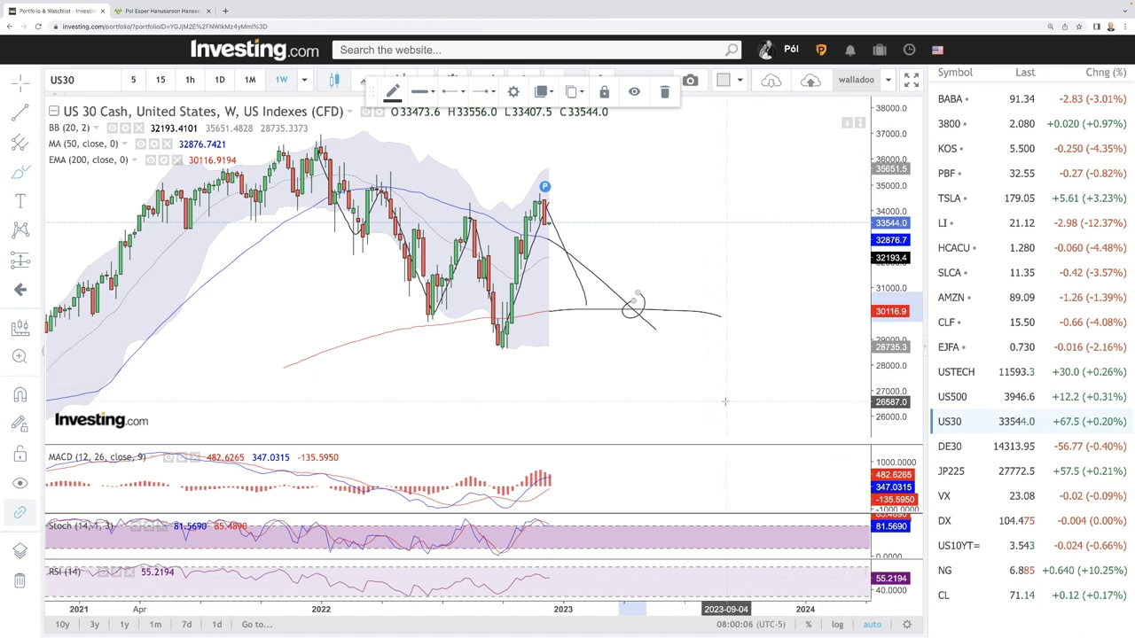
Step: Open the DE30 (DAX) weekly chart and trace its 2022 price swings freehand, ending with a projected drop to about 11800 in early 2023
click(958, 449)
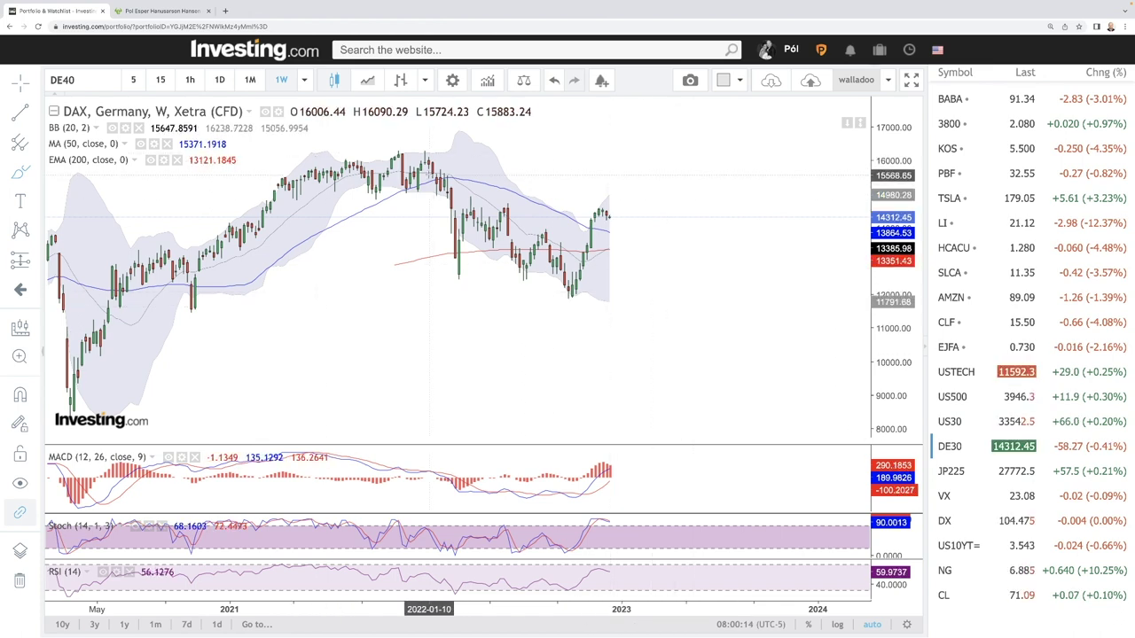
click(433, 191)
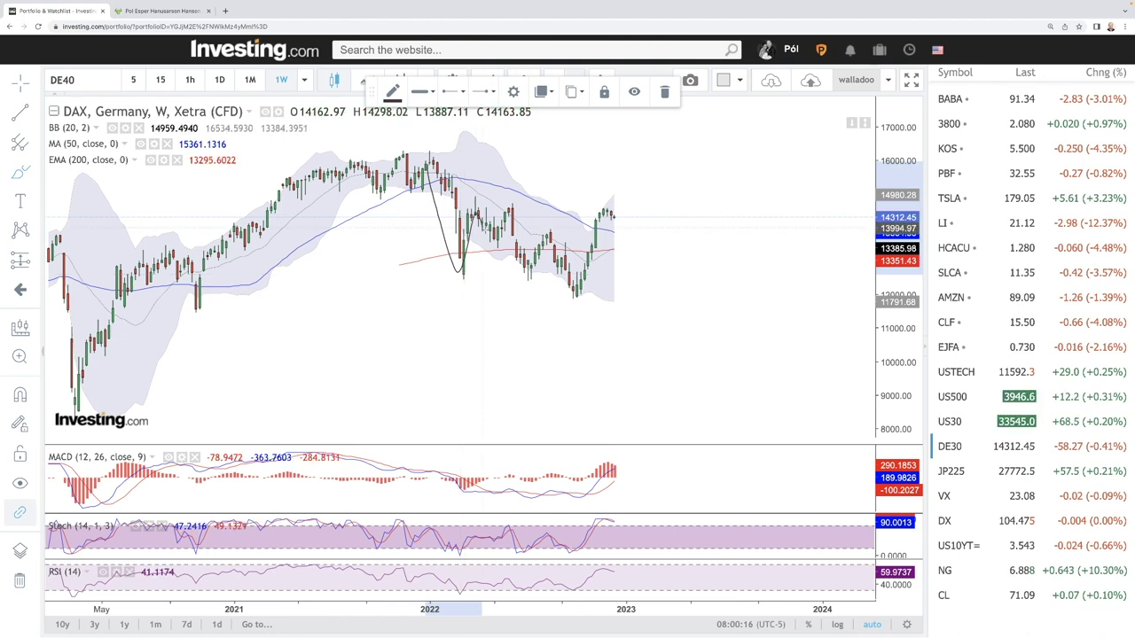
click(509, 206)
click(529, 278)
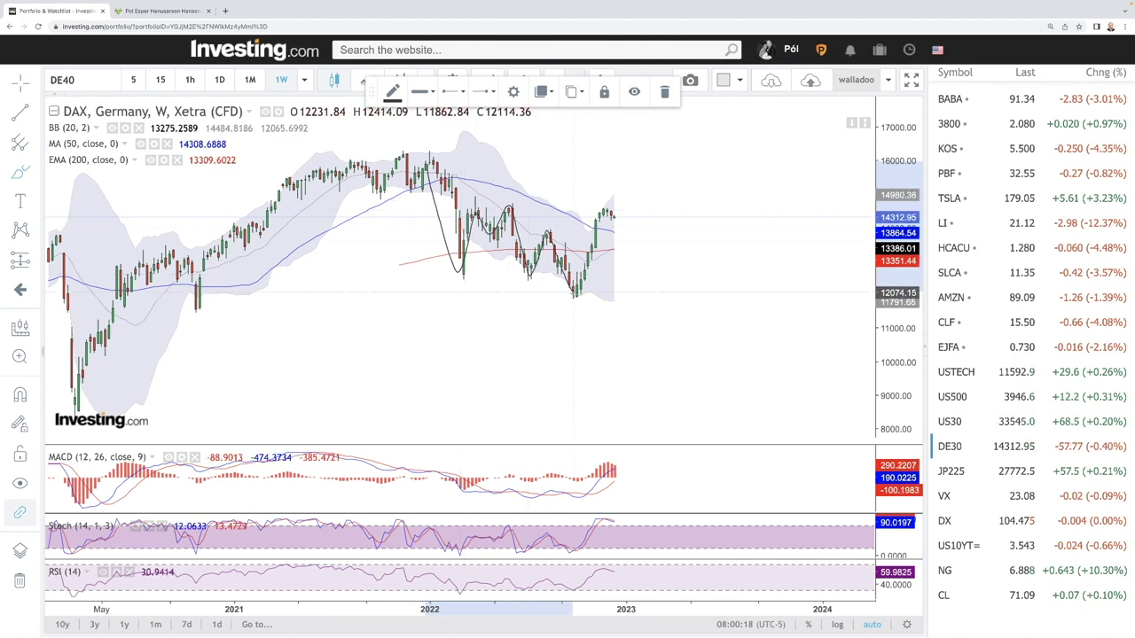
click(575, 295)
click(604, 210)
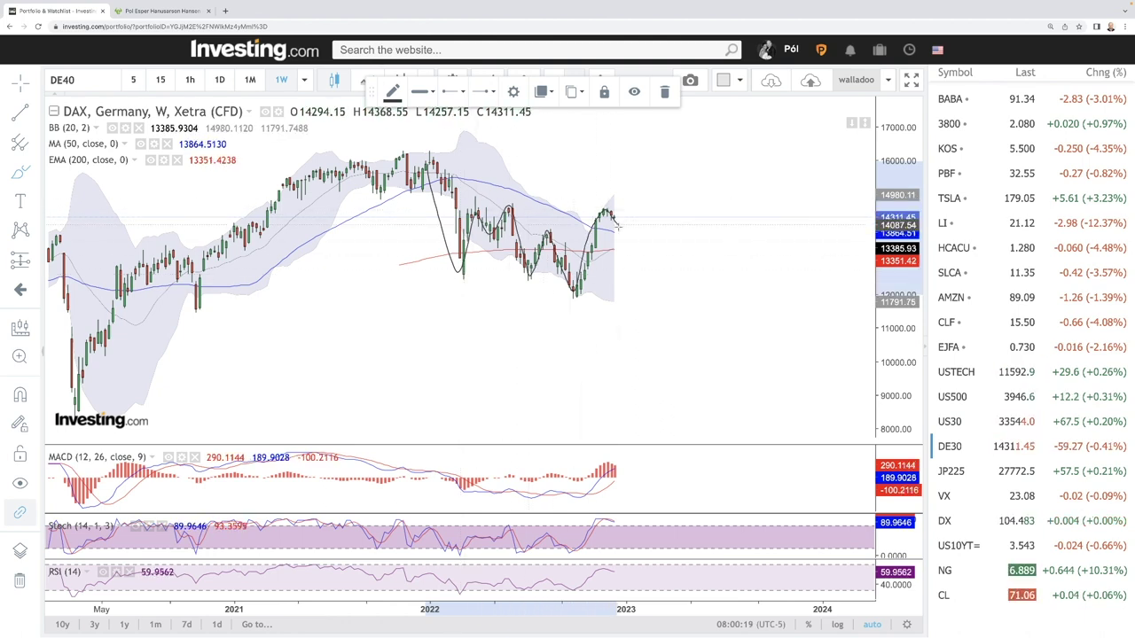
double_click(659, 301)
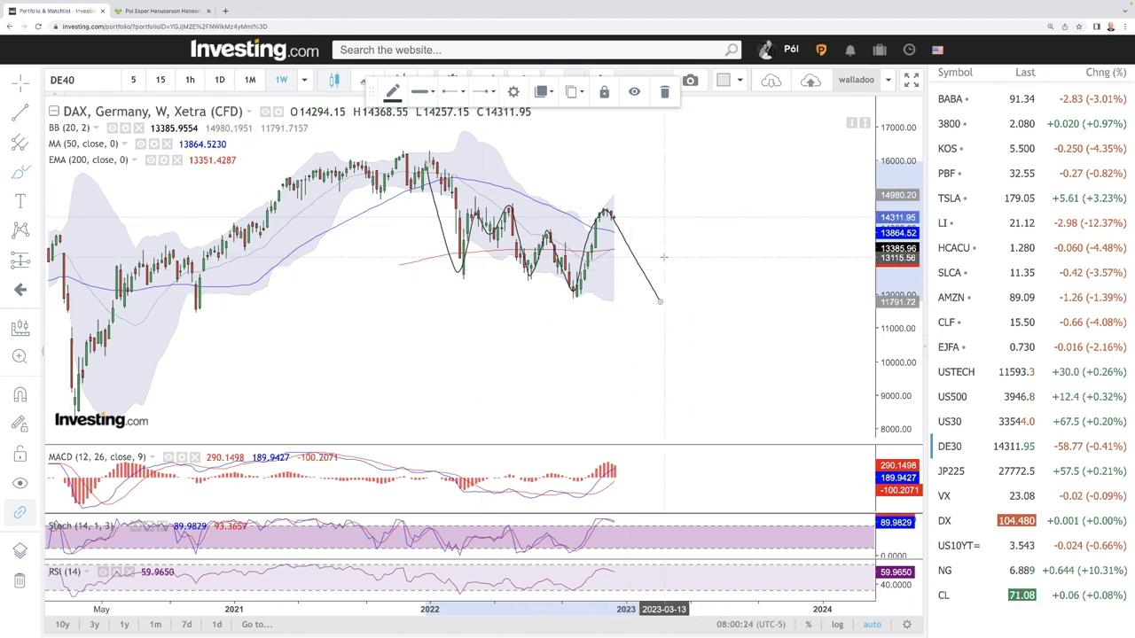
Step: Brush extensions of the 50-week MA and 200-week EMA into 2023 on the DAX chart and circle their crossing
scroll(683, 268, down, 5)
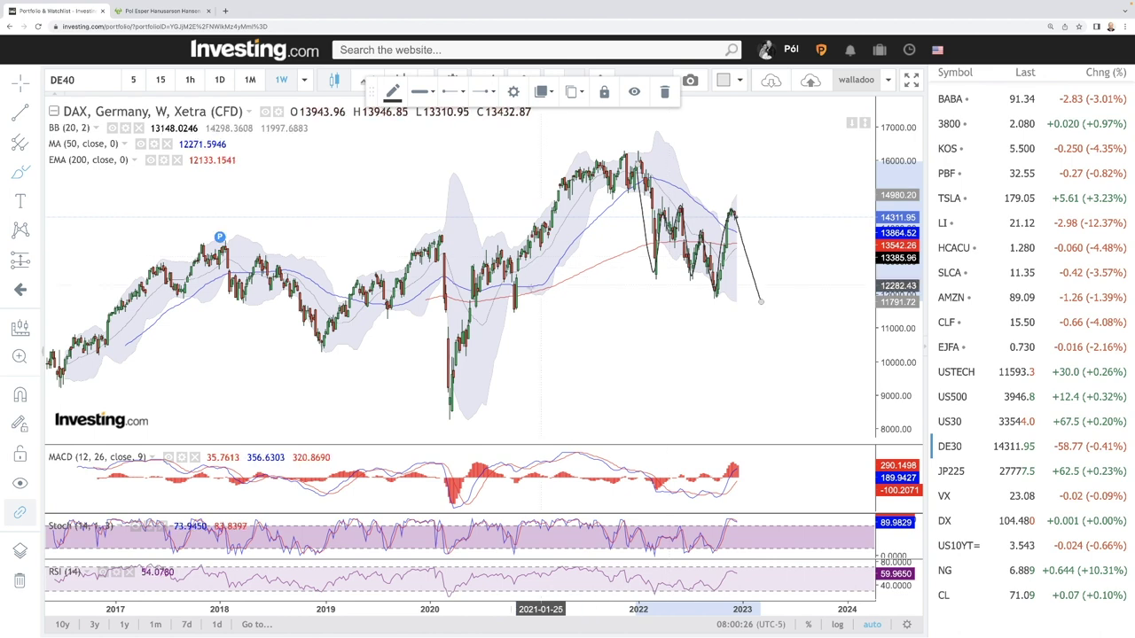
scroll(555, 291, down, 4)
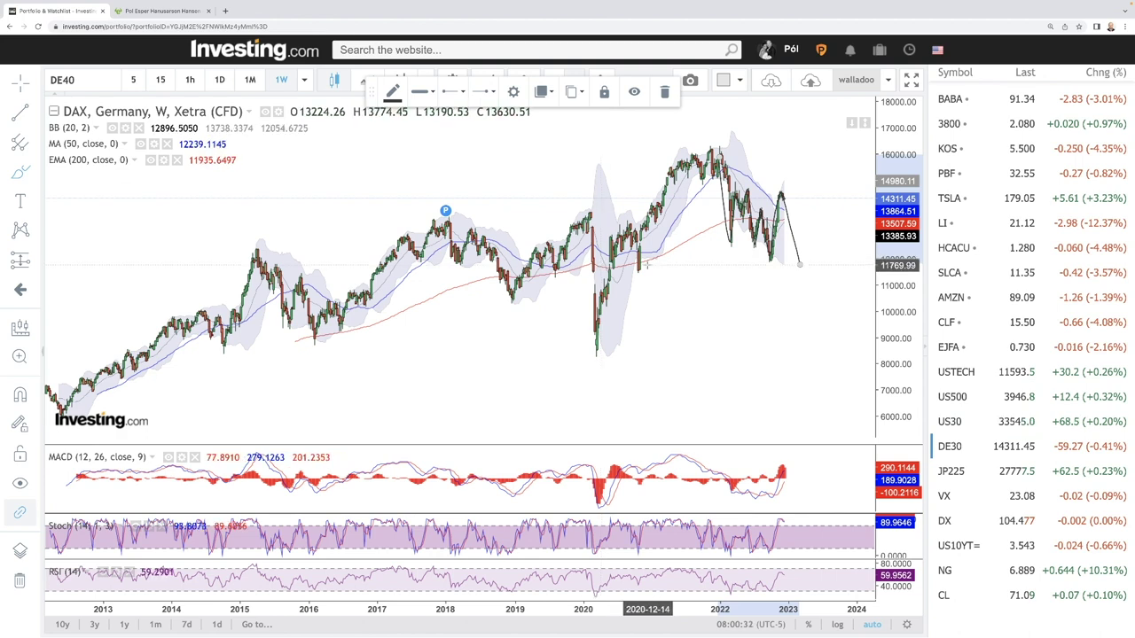
scroll(780, 233, up, 3)
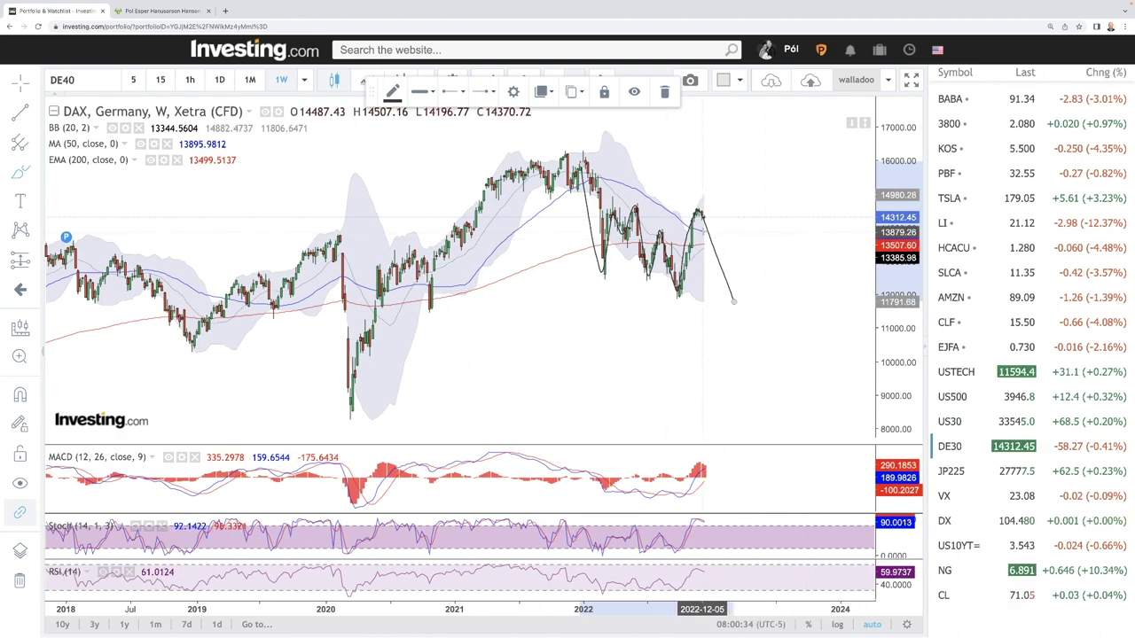
click(705, 243)
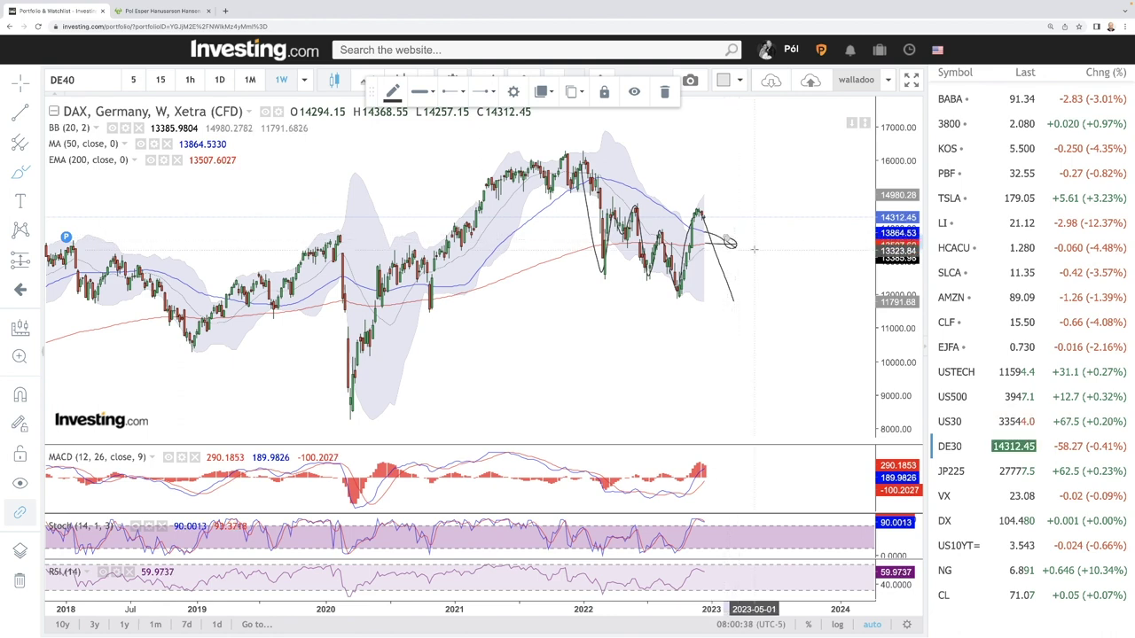
Step: Brush a horizontal support line at about 12000 along the DAX's autumn 2022 low
scroll(771, 248, up, 2)
scroll(770, 248, up, 2)
scroll(740, 266, down, 2)
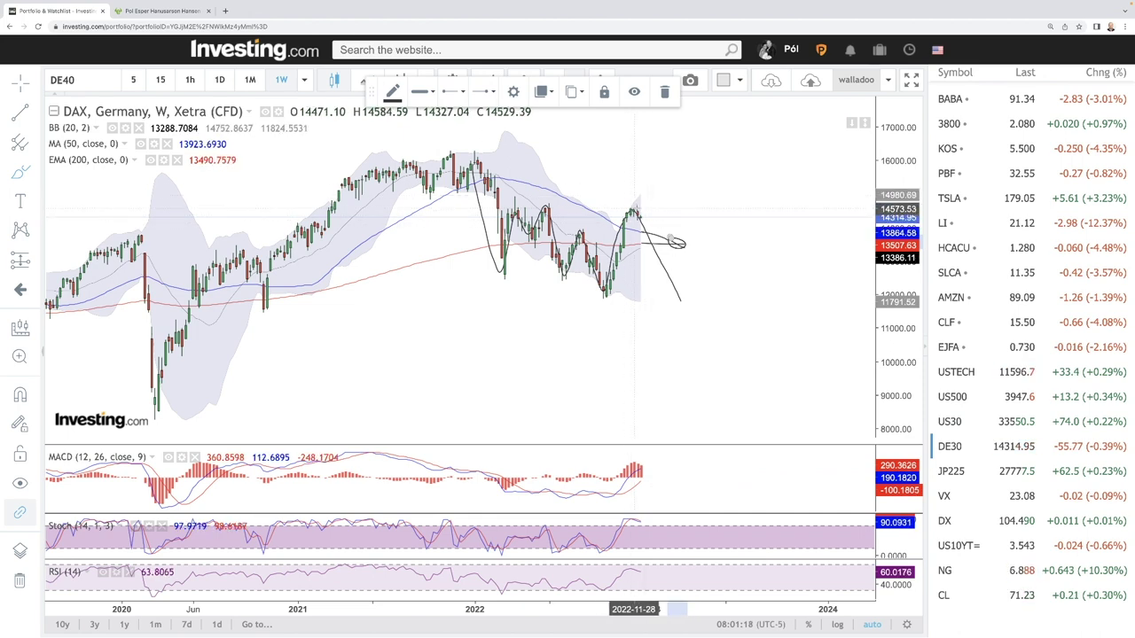
scroll(634, 218, up, 3)
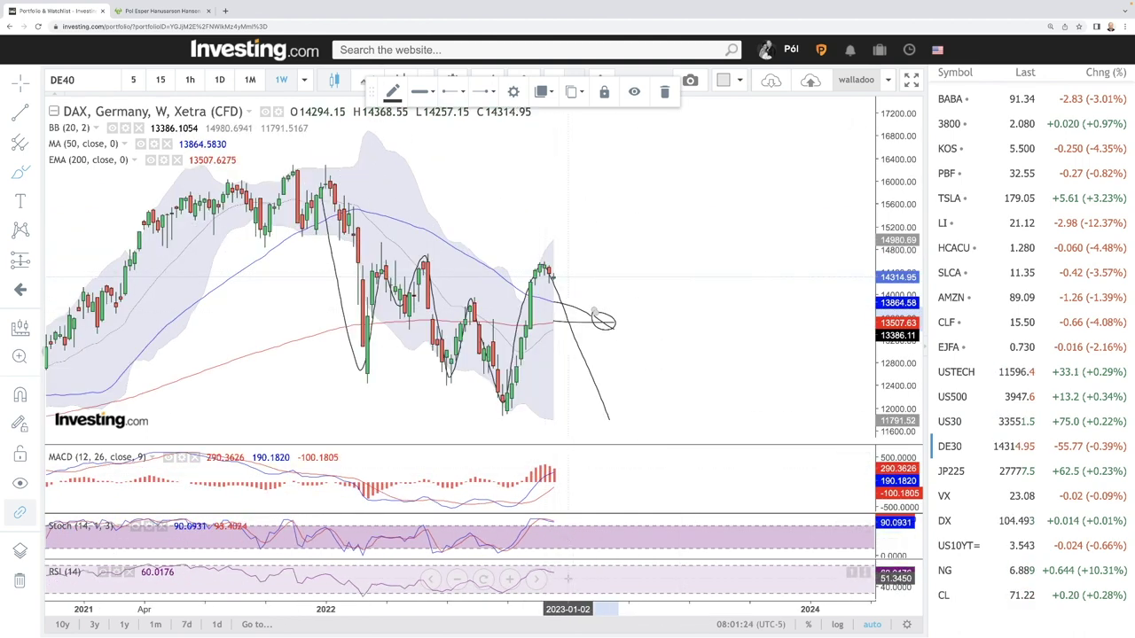
scroll(706, 342, down, 2)
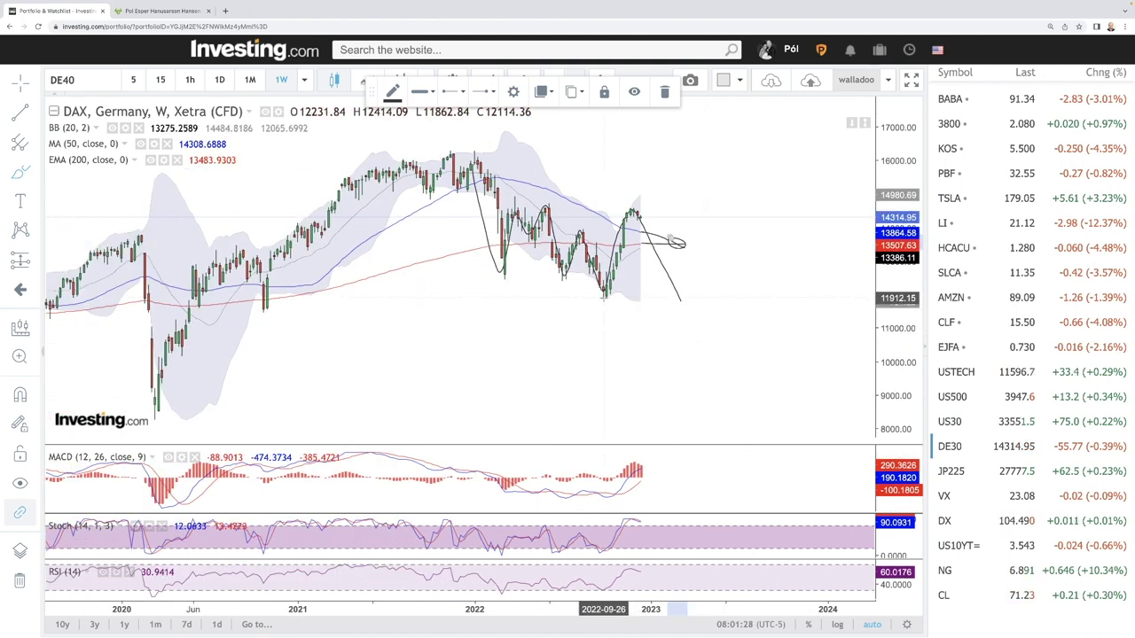
mouse_move(603, 297)
mouse_down()
mouse_move(572, 295)
mouse_move(644, 296)
mouse_up()
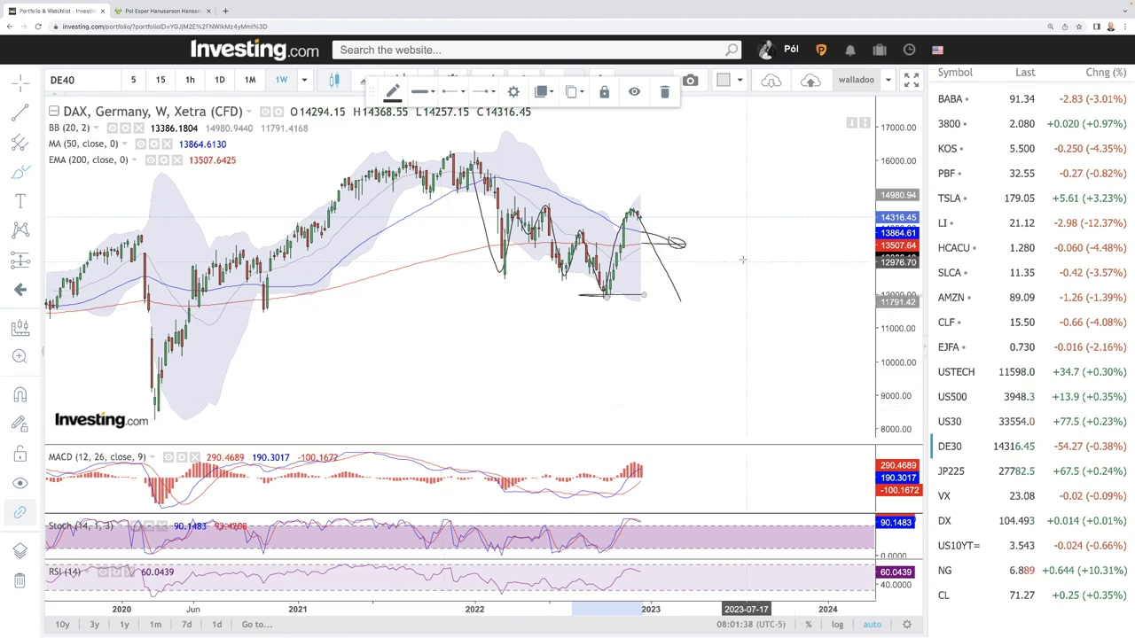
scroll(754, 266, up, 3)
scroll(719, 280, down, 2)
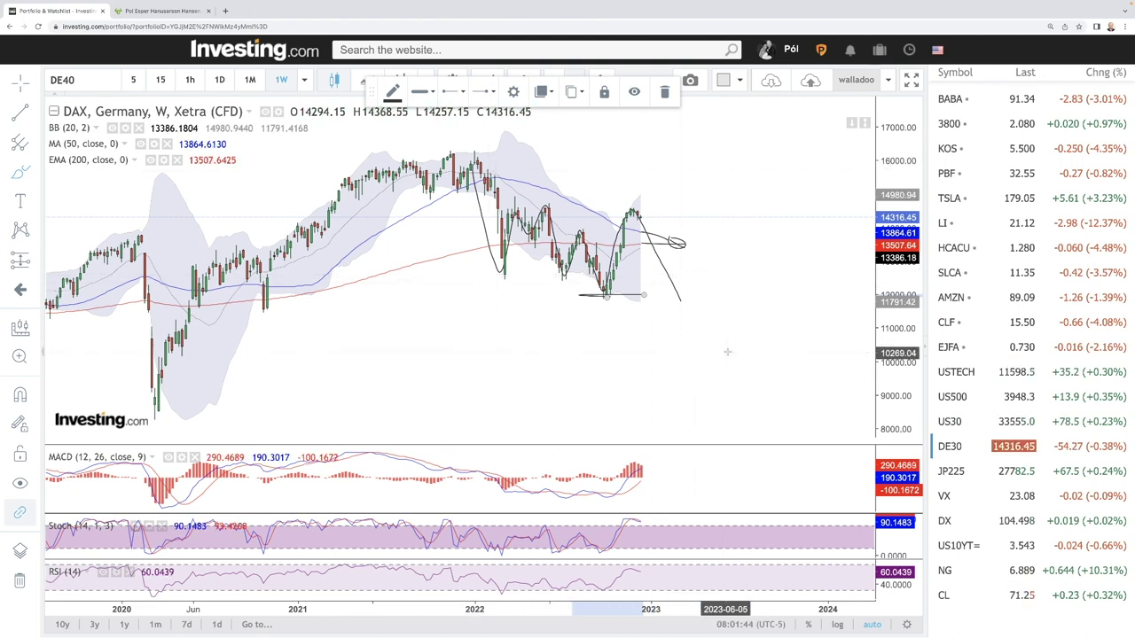
Step: Open the JP225 (Nikkei 225) weekly chart and collapse its indicator legend
click(946, 471)
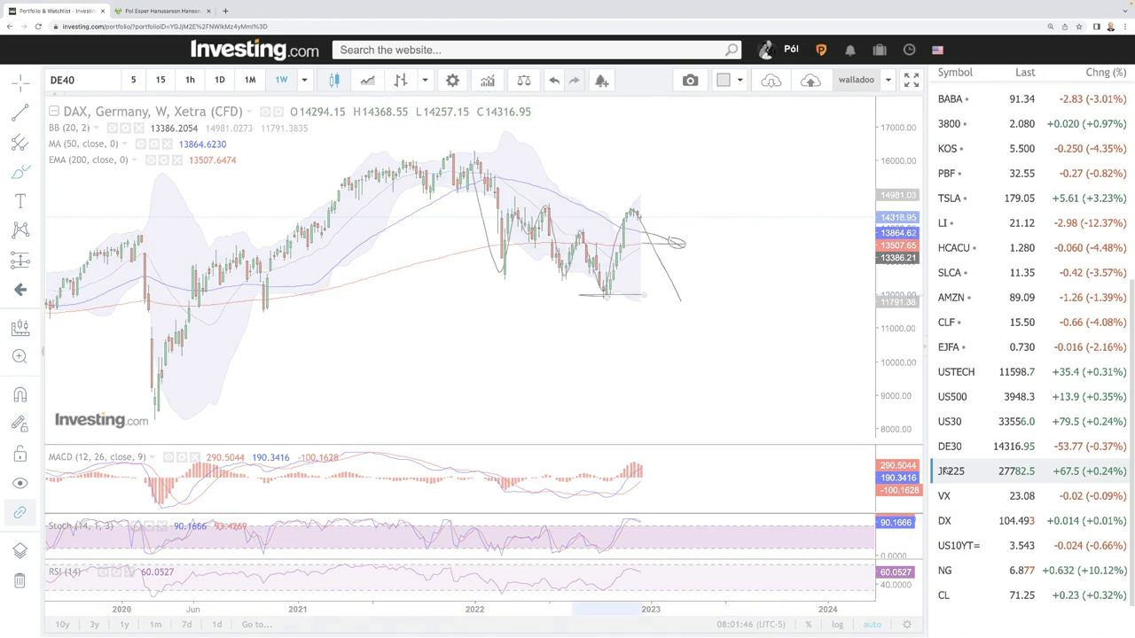
scroll(628, 210, up, 2)
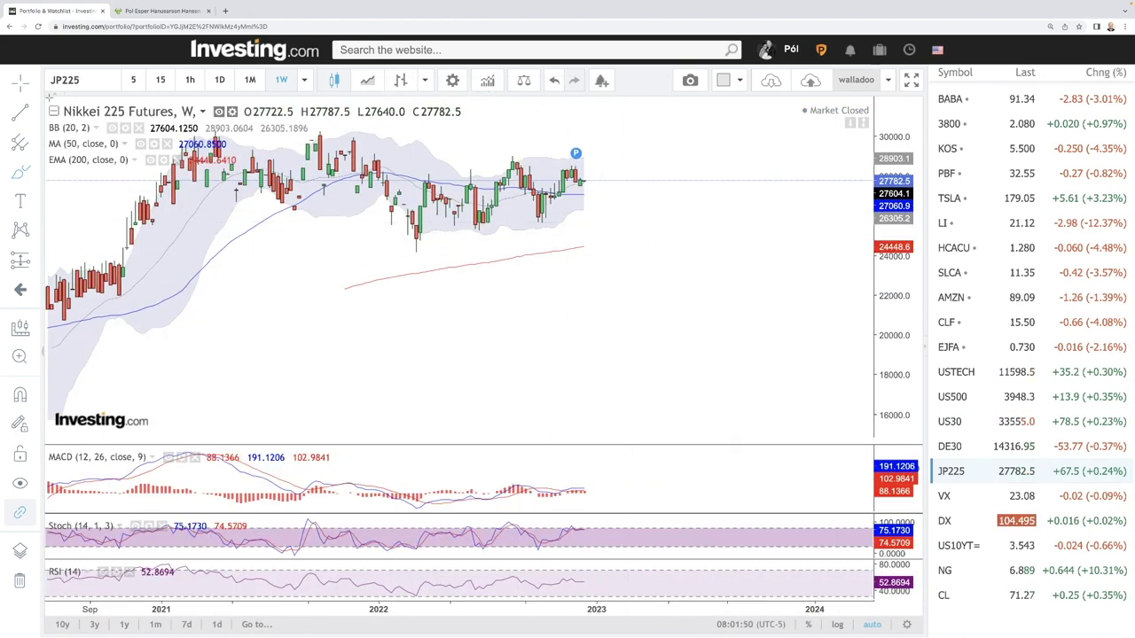
scroll(393, 266, down, 1)
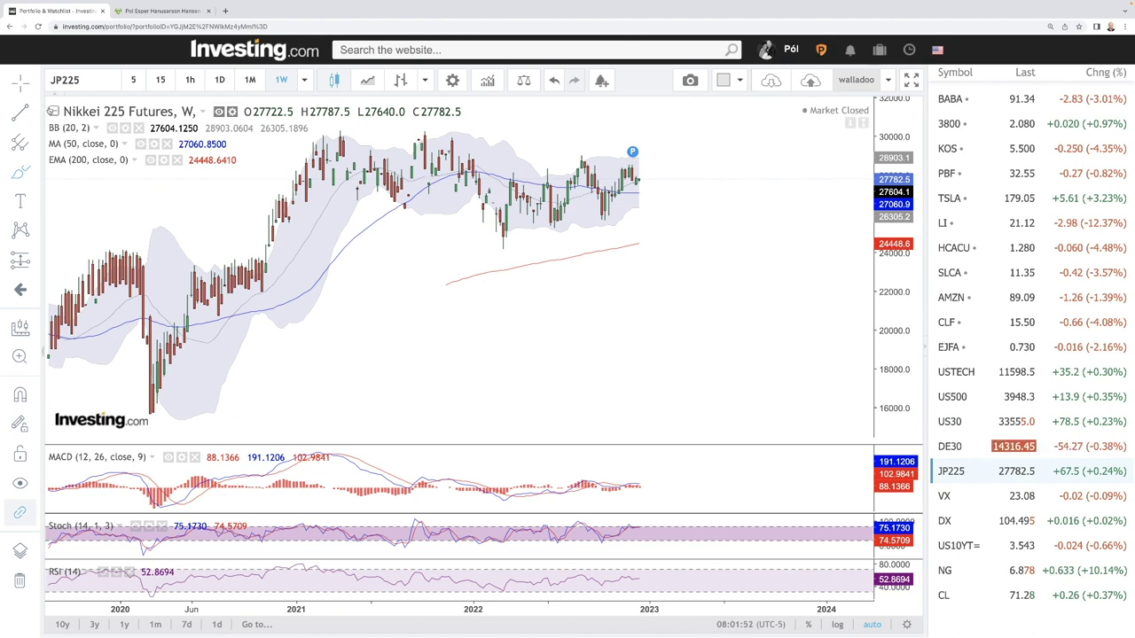
click(54, 111)
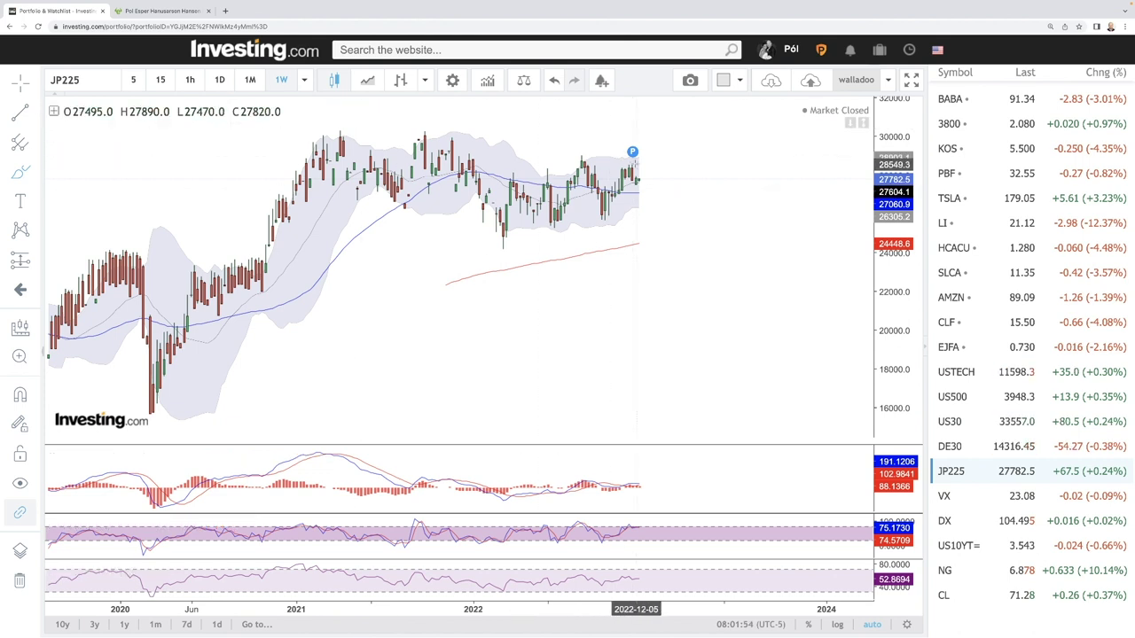
Step: Brush JP225's 2022 range bounds at about 28500 and 25600, with a projected drop from the upper bound toward the lower one
mouse_move(636, 165)
mouse_down()
mouse_move(470, 163)
mouse_move(644, 165)
mouse_move(530, 221)
mouse_move(640, 220)
mouse_up()
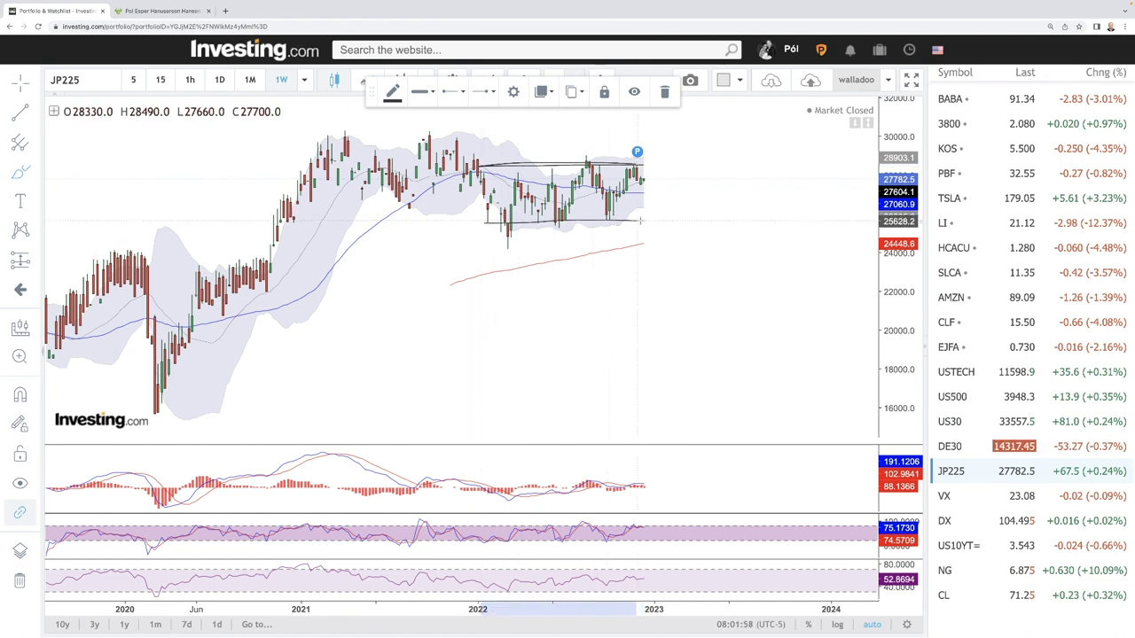
drag(485, 221, 470, 221)
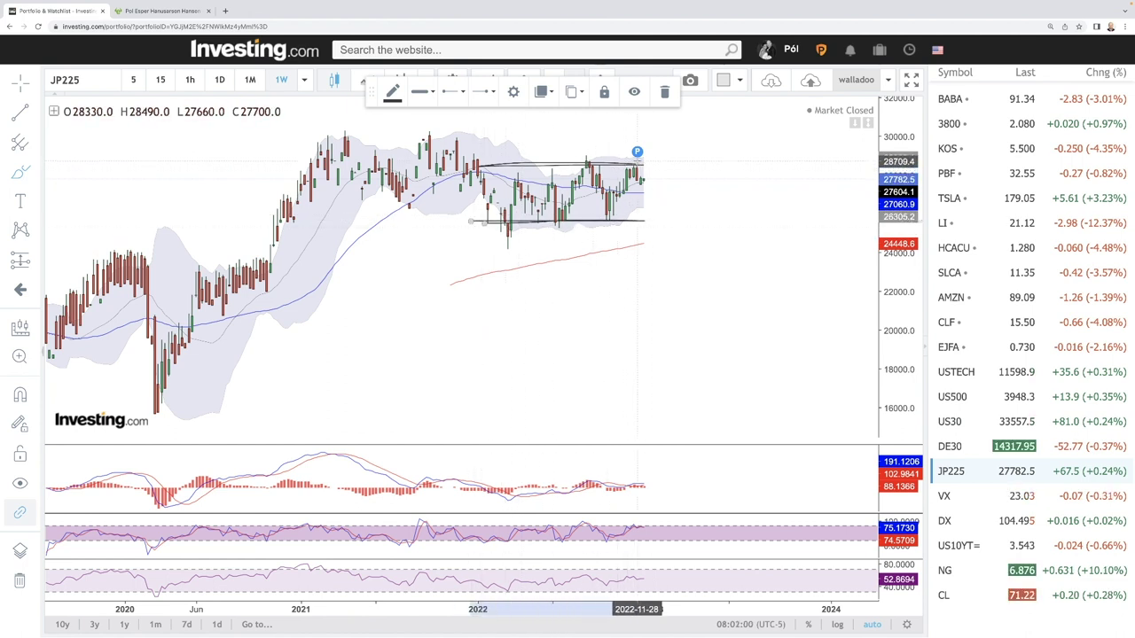
drag(636, 166, 666, 215)
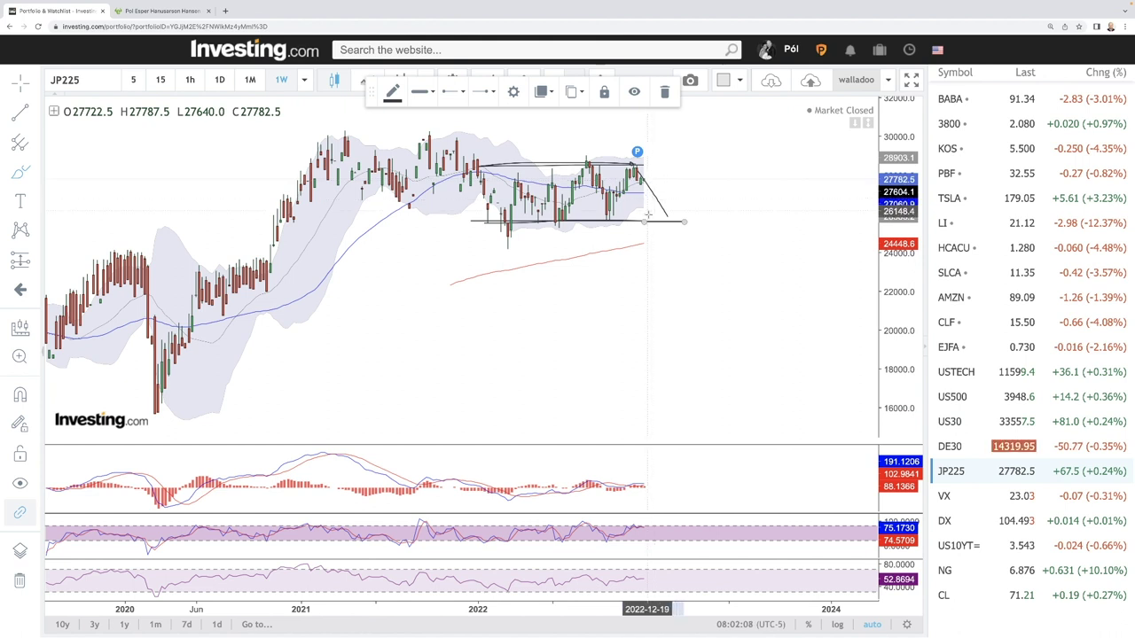
Step: Brush JP225's 200-week EMA and 50-week MA extensions into 2023 and trace the 2022 swings freehand down into the projected drop
click(640, 243)
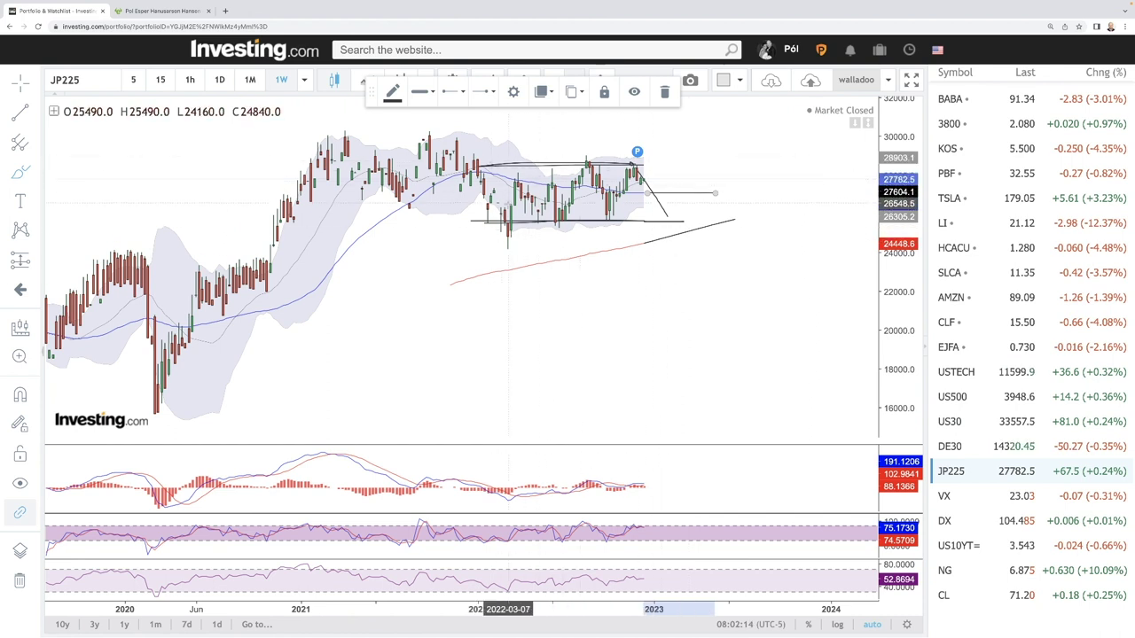
mouse_move(519, 188)
mouse_down()
mouse_move(546, 216)
mouse_move(556, 192)
mouse_up()
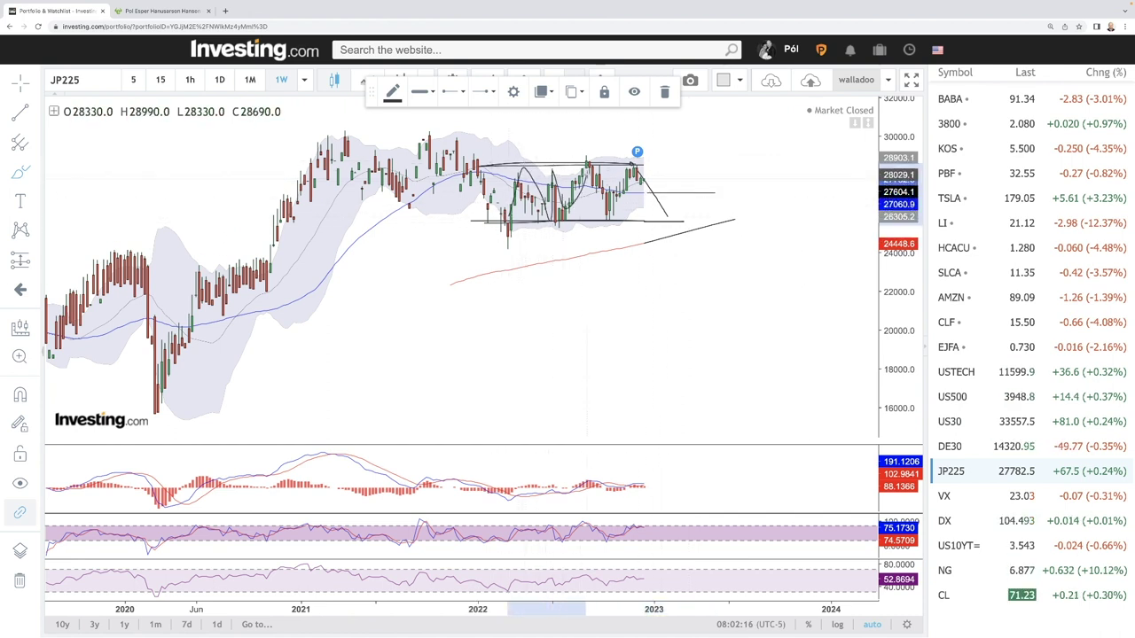
drag(626, 158, 667, 215)
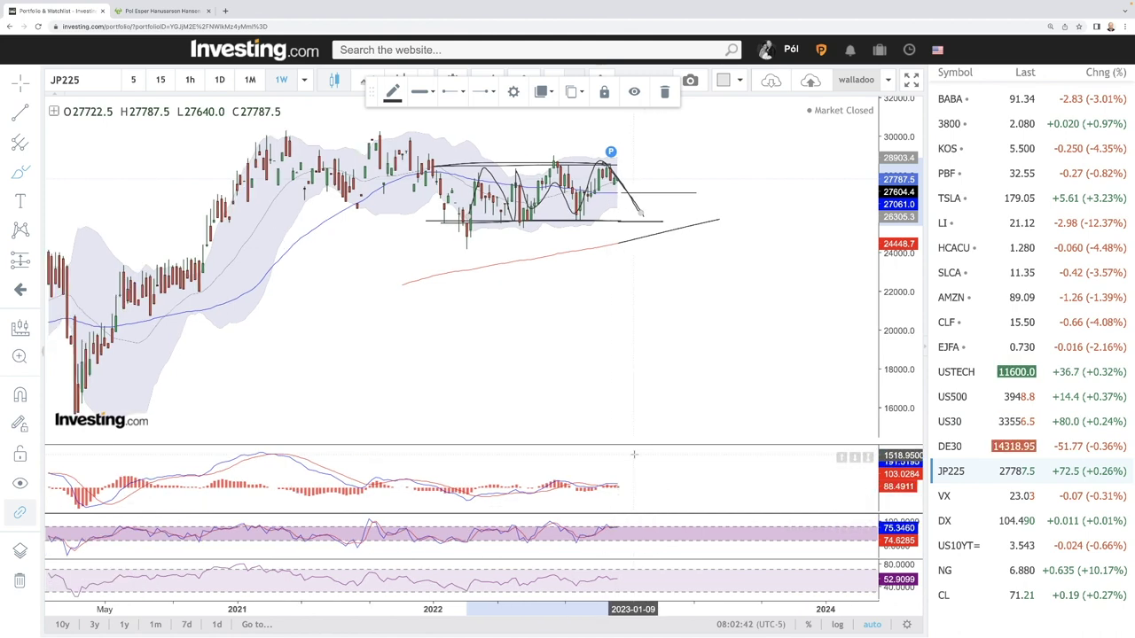
scroll(660, 210, up, 4)
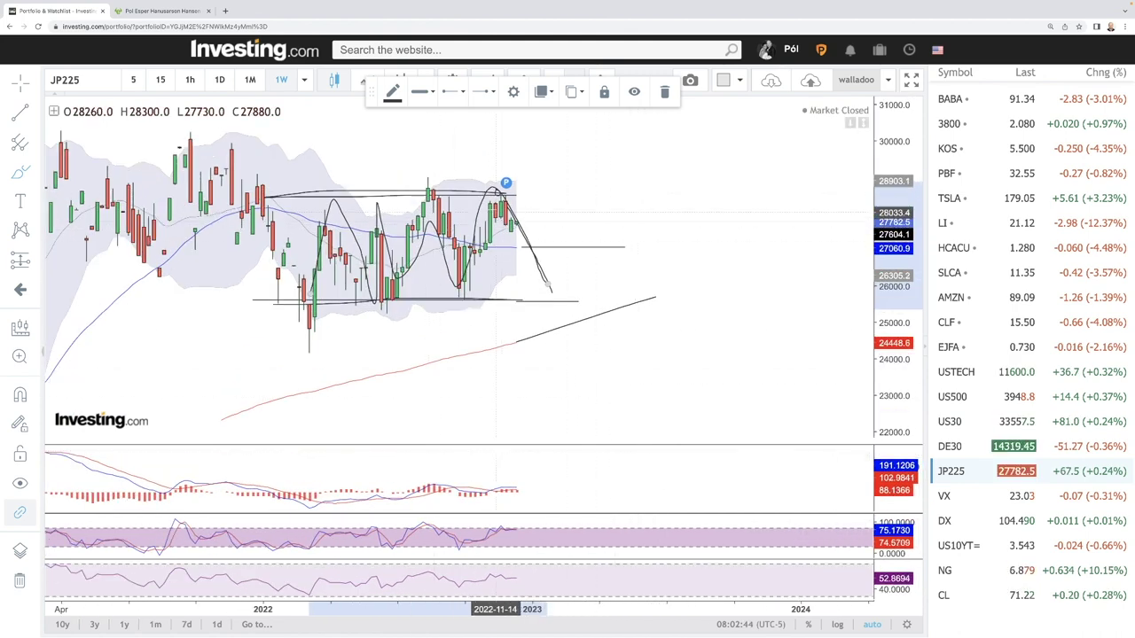
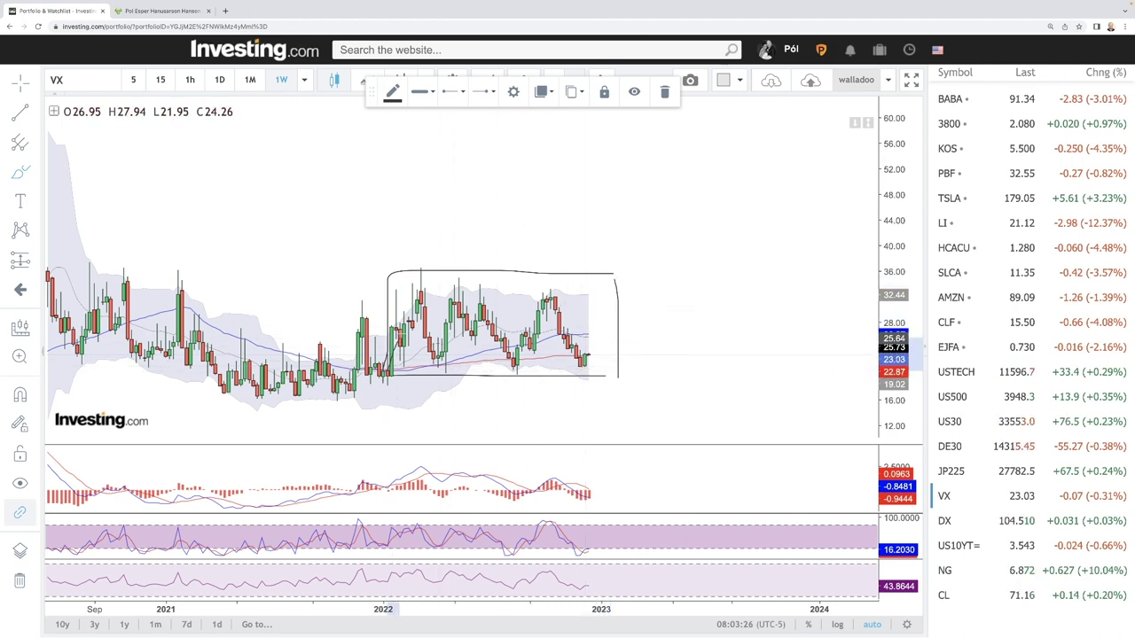
Step: Trace VX's 2022 swings ending in a projected rise to about 32.5, and underline the 2021 lows at about 16.5
mouse_move(399, 338)
mouse_down()
mouse_move(420, 269)
mouse_move(445, 374)
mouse_move(465, 278)
mouse_move(515, 370)
mouse_move(551, 288)
mouse_move(579, 375)
mouse_move(620, 293)
mouse_up()
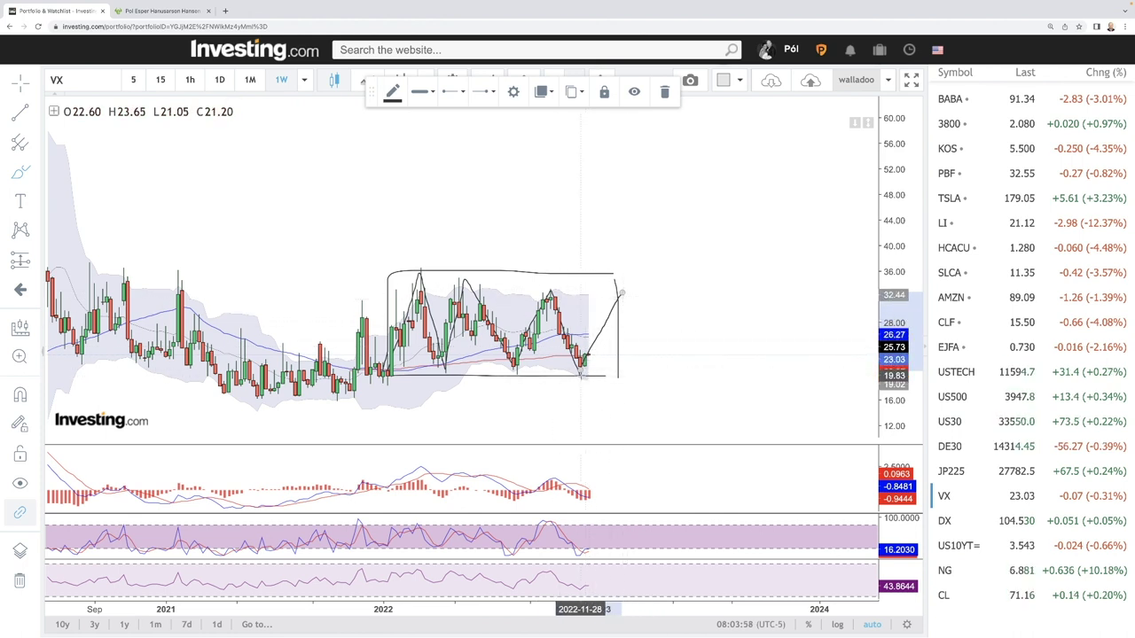
drag(217, 397, 355, 396)
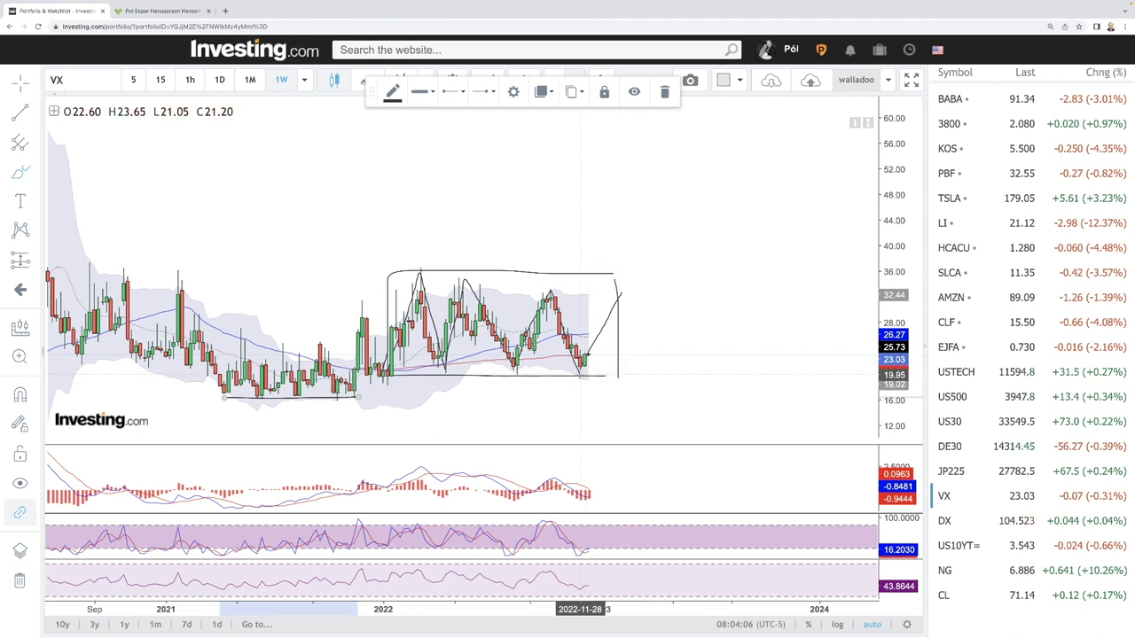
Step: Extend VX's latest swing low down to about 18 and brush projected rises on its RSI, Stochastic and MACD
drag(582, 377, 585, 387)
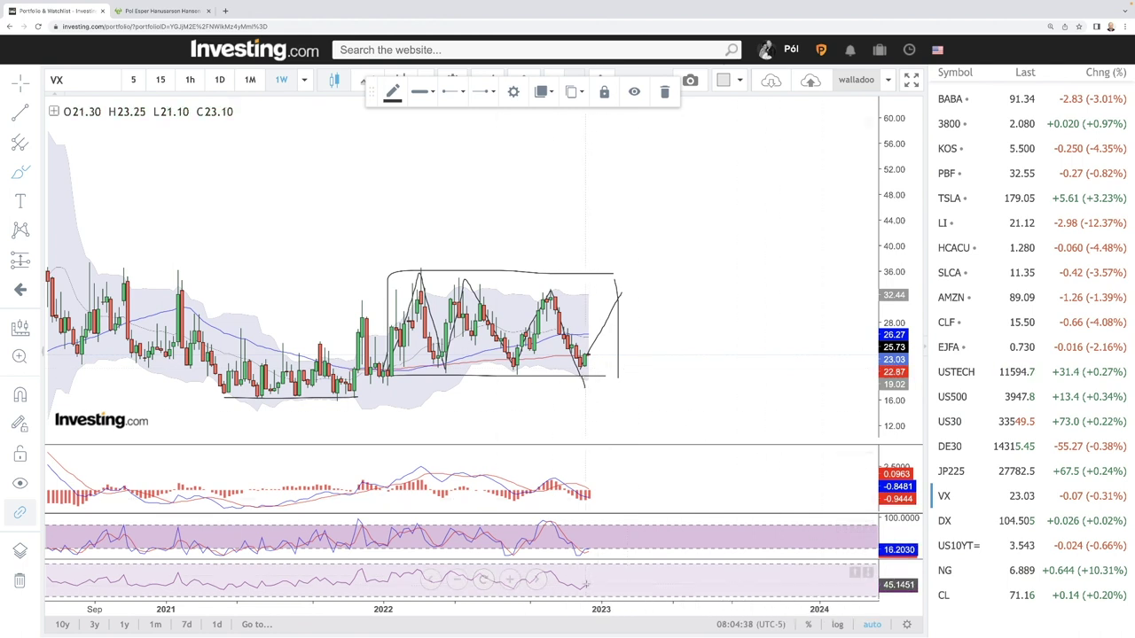
mouse_move(585, 585)
mouse_down()
mouse_move(621, 564)
mouse_move(626, 469)
mouse_up()
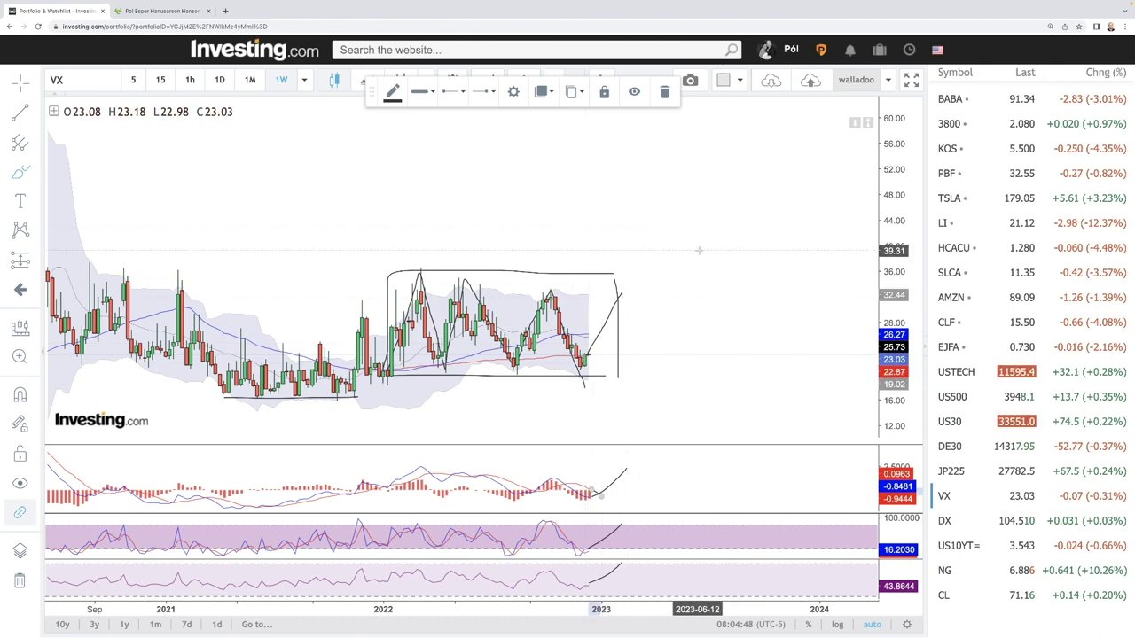
Step: Open the US10YT= weekly chart and inspect its 2022 price action
click(958, 545)
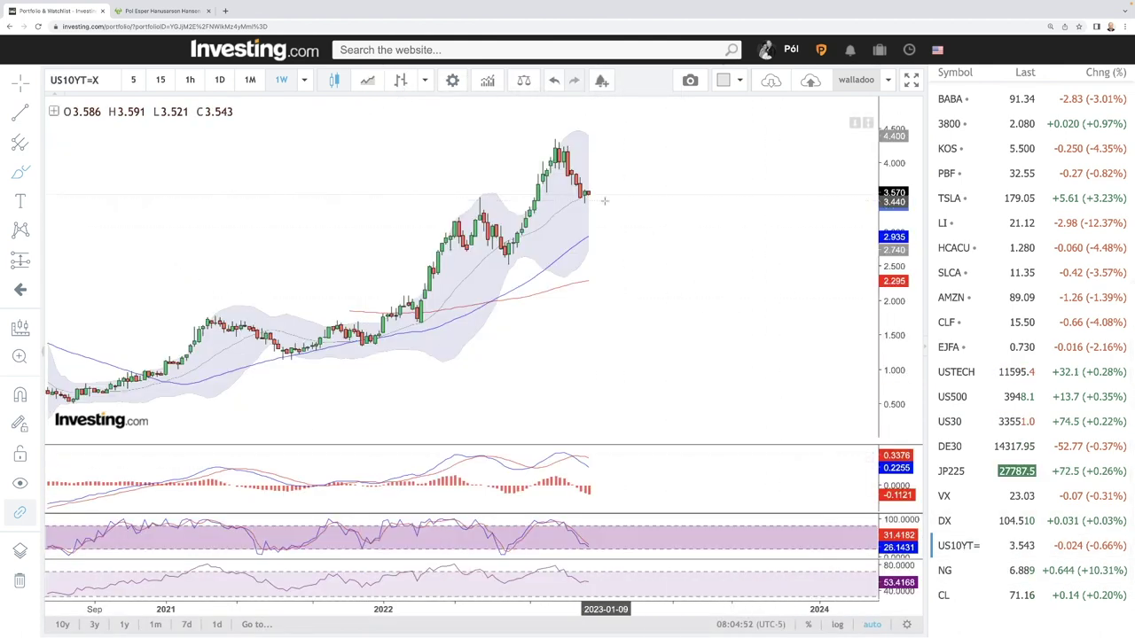
scroll(604, 201, up, 2)
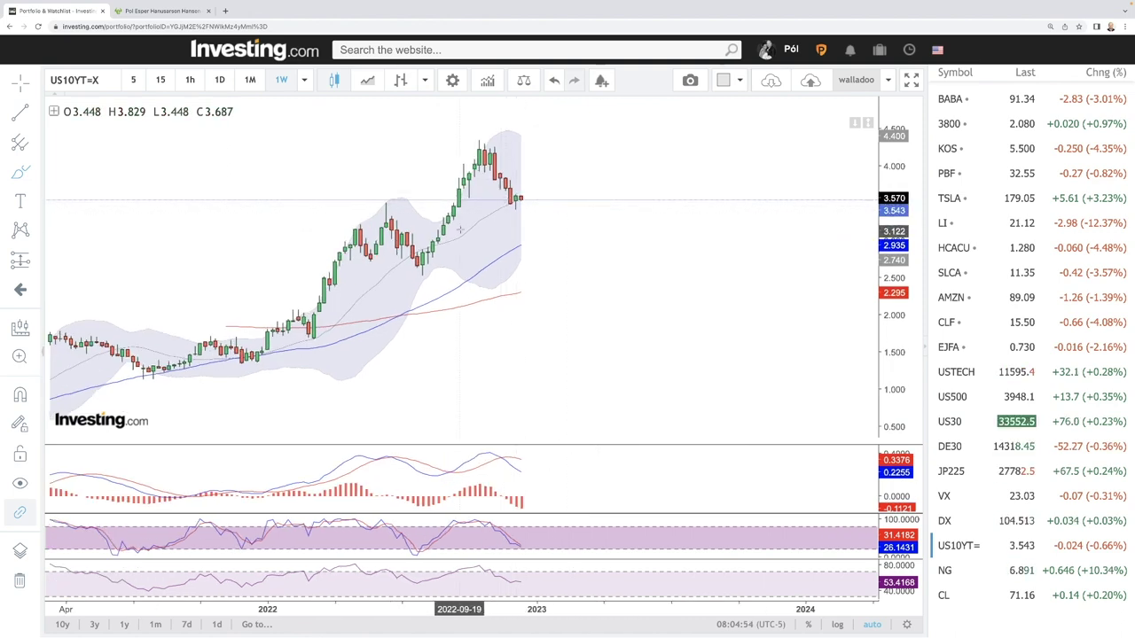
scroll(515, 252, down, 2)
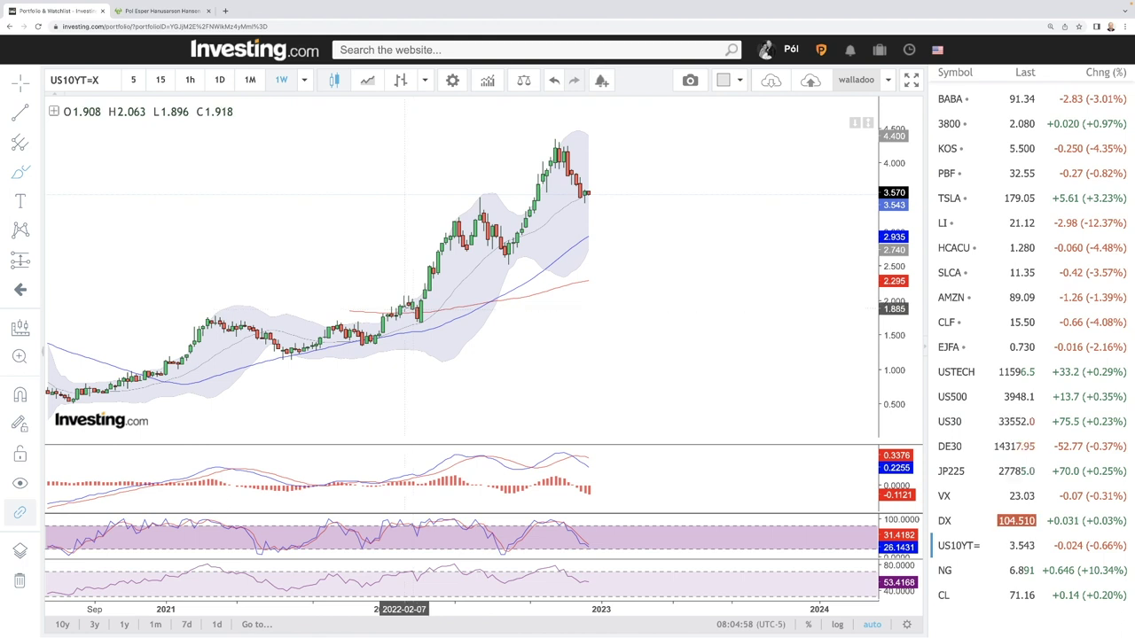
click(409, 306)
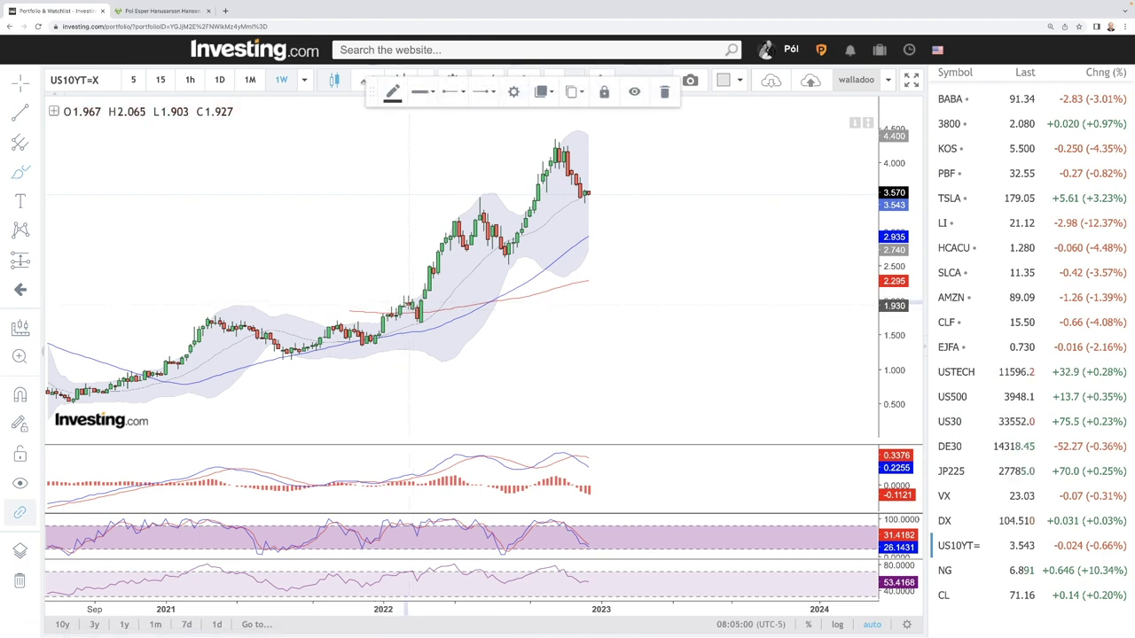
mouse_move(408, 322)
mouse_down()
mouse_move(455, 225)
mouse_move(500, 215)
mouse_move(507, 253)
mouse_up()
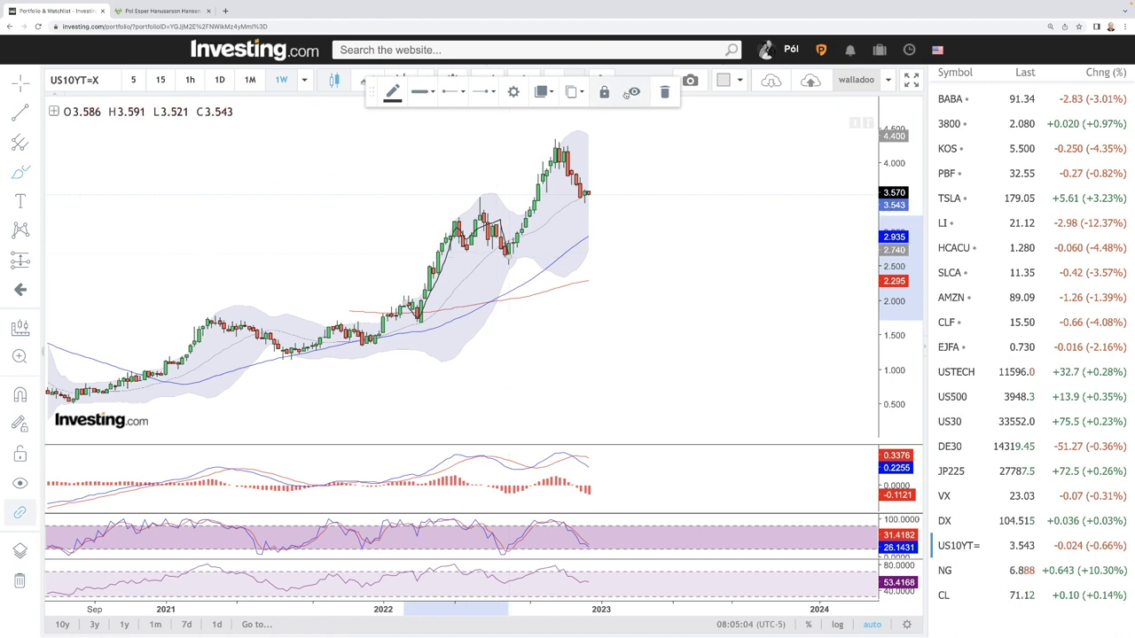
click(664, 92)
Step: Trace the US 10-year yield's 2022 swings freehand, from the early-2022 low through the autumn peak to the late-November pullback
mouse_move(401, 302)
mouse_down()
mouse_move(417, 317)
mouse_move(434, 237)
mouse_move(480, 213)
mouse_move(499, 239)
mouse_up()
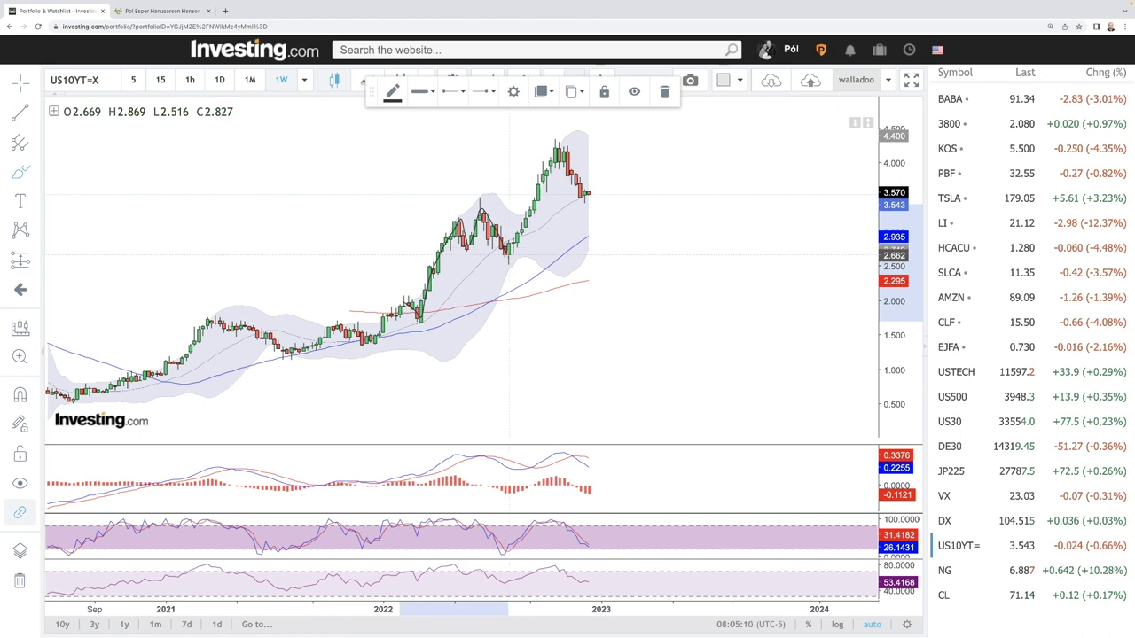
mouse_move(514, 222)
mouse_down()
mouse_move(552, 141)
mouse_move(572, 193)
mouse_up()
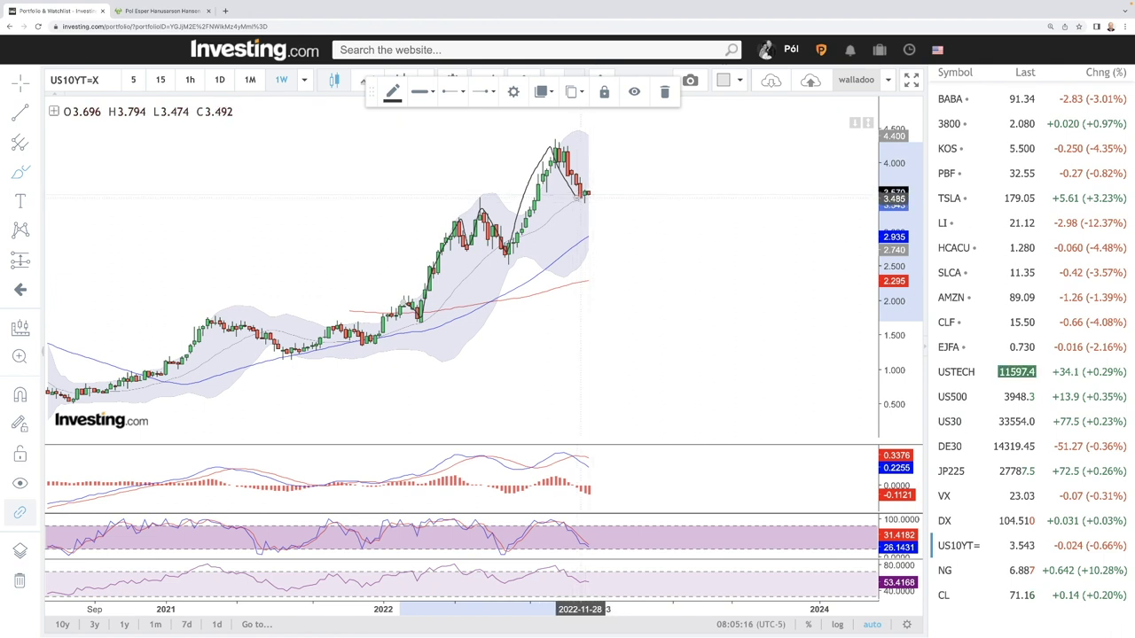
Step: Brush a projected yield rise to about 4.3 and an alternative fall toward a brushed extension of the 50-week MA
drag(582, 197, 626, 140)
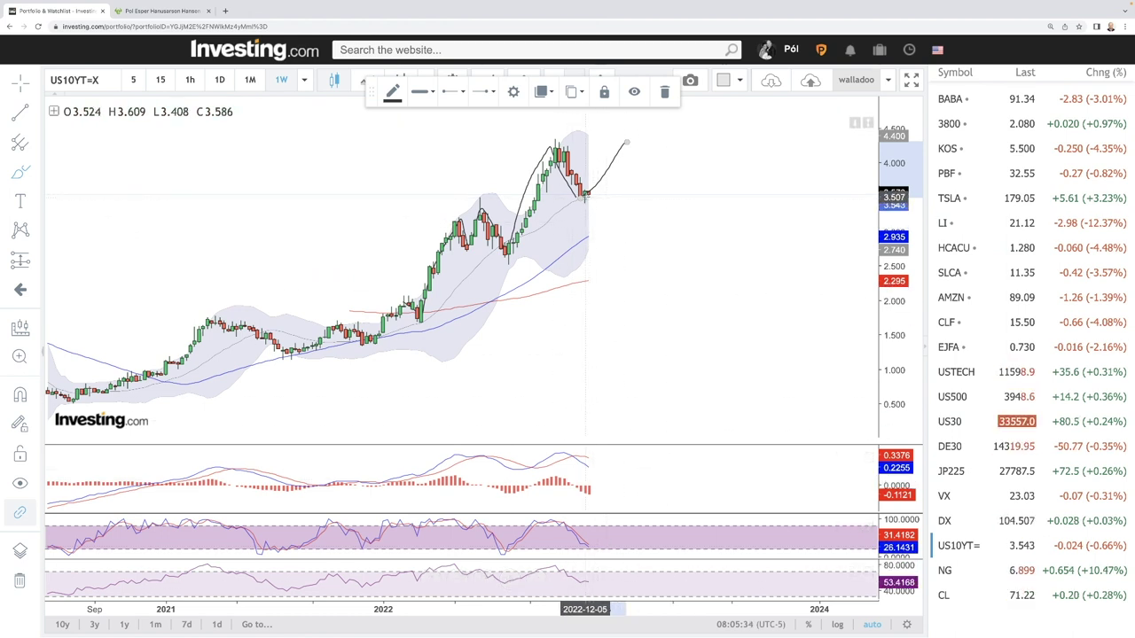
mouse_move(586, 197)
mouse_down()
mouse_move(585, 238)
mouse_move(627, 213)
mouse_up()
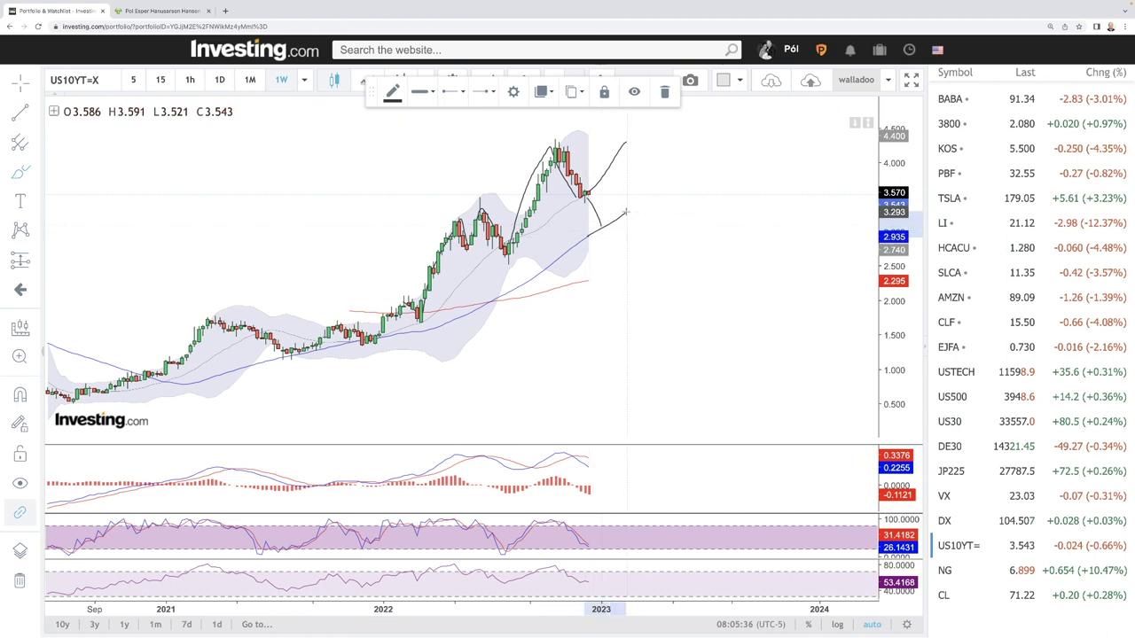